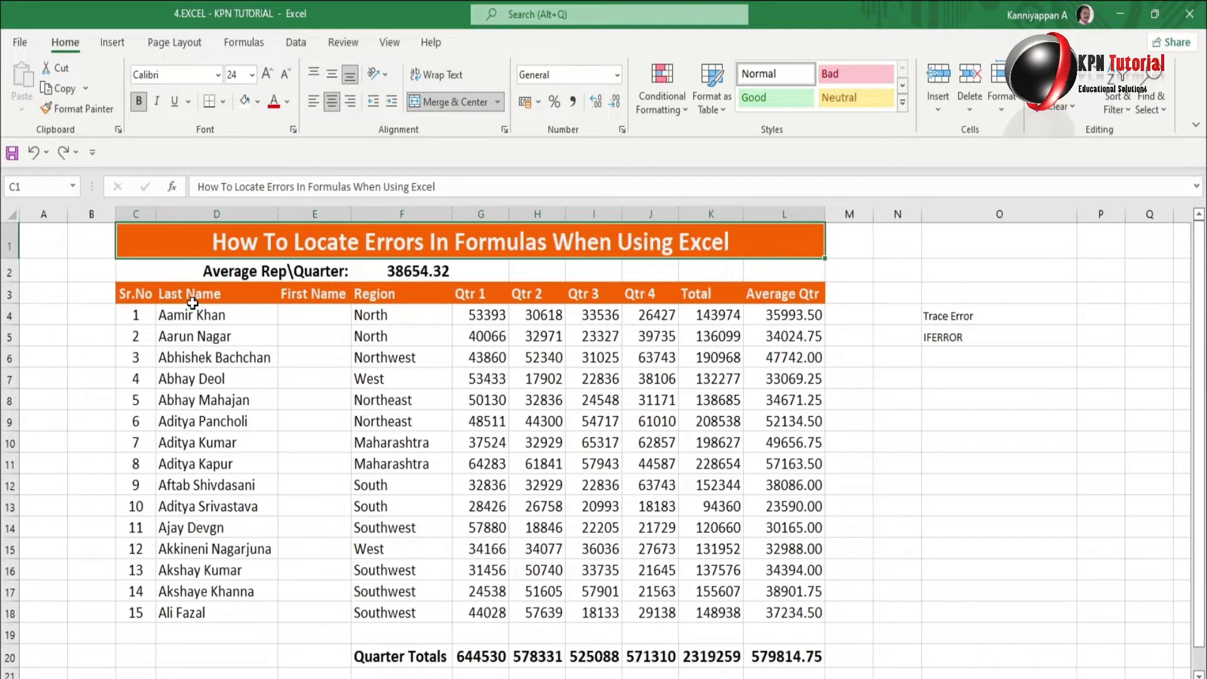
Review the table's column headers from Sr.No through Average Qtr.
{"action": "left_click", "coordinate": [144, 297]}
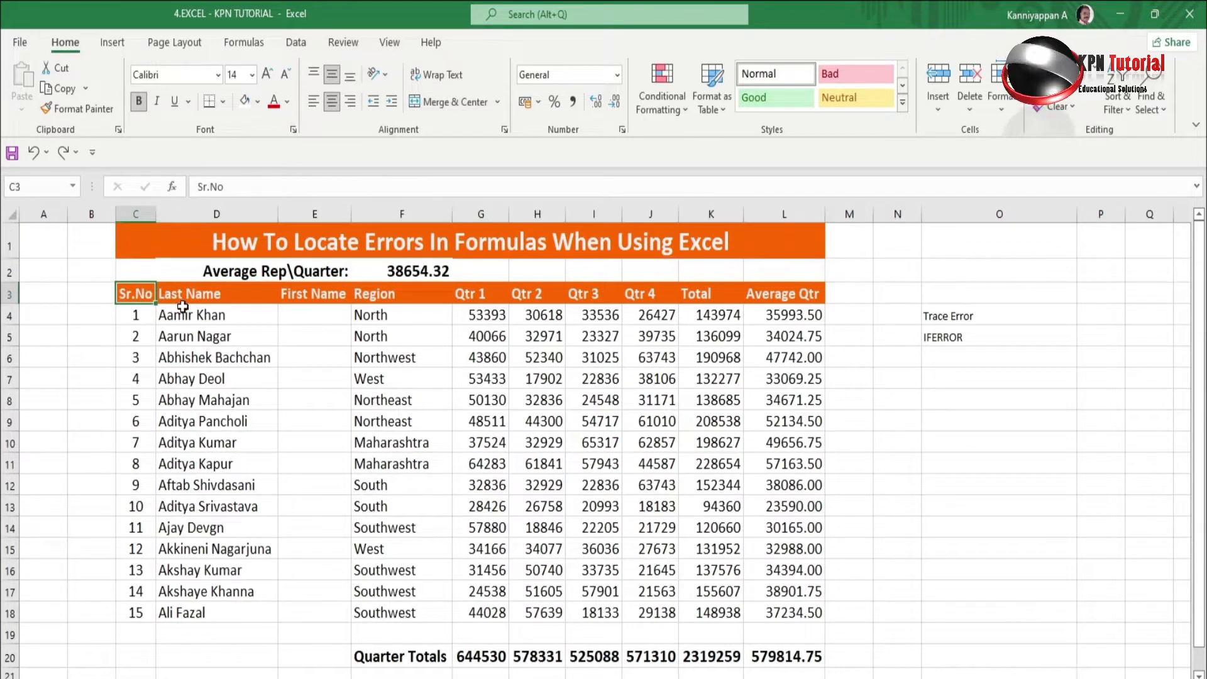
{"action": "left_click", "coordinate": [210, 296]}
{"action": "left_click", "coordinate": [314, 295]}
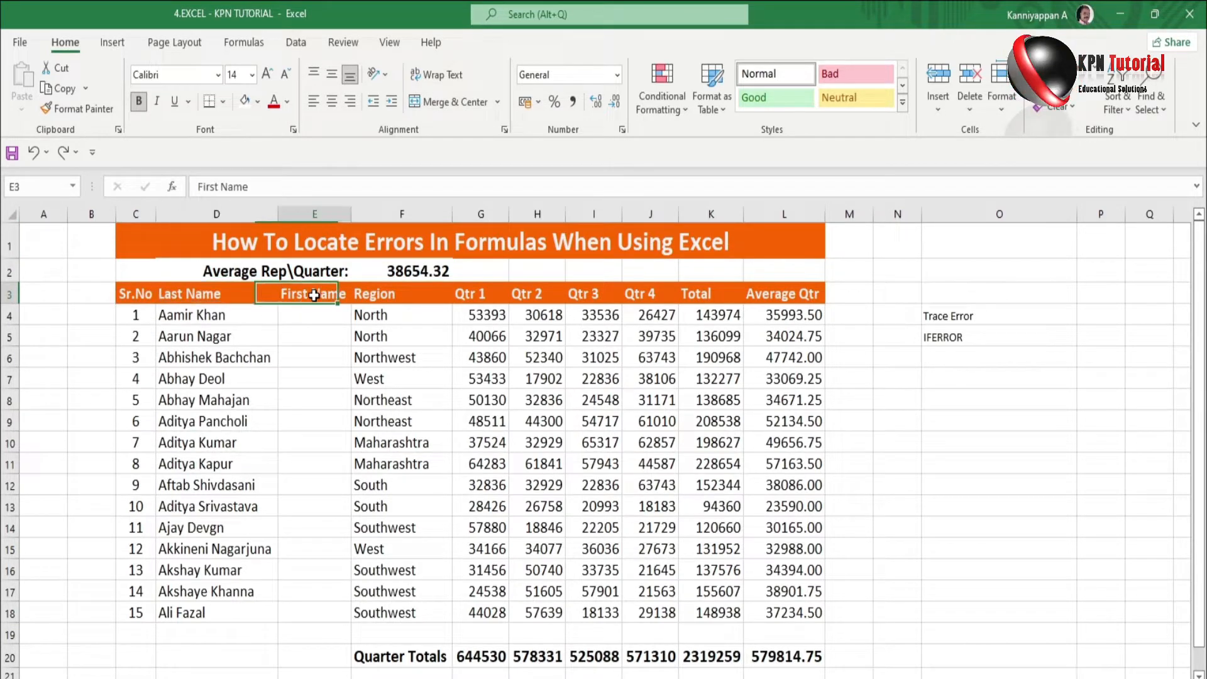
{"action": "left_click", "coordinate": [408, 301]}
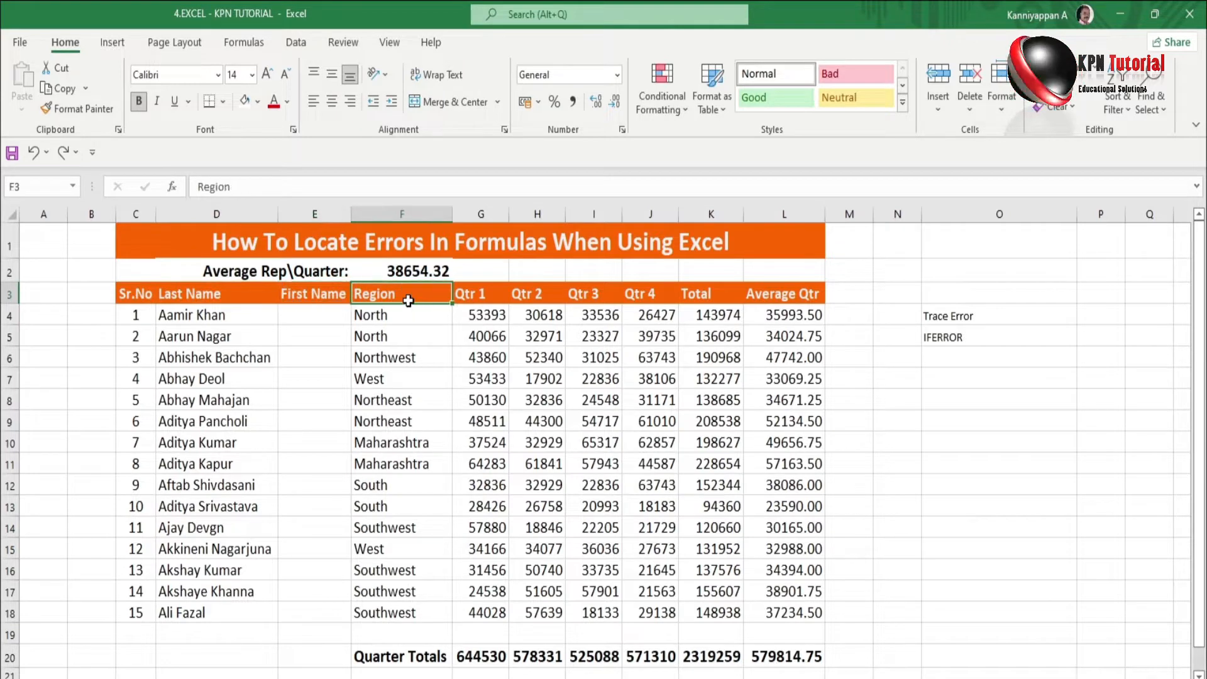
{"action": "left_click", "coordinate": [476, 298]}
{"action": "left_click", "coordinate": [536, 301]}
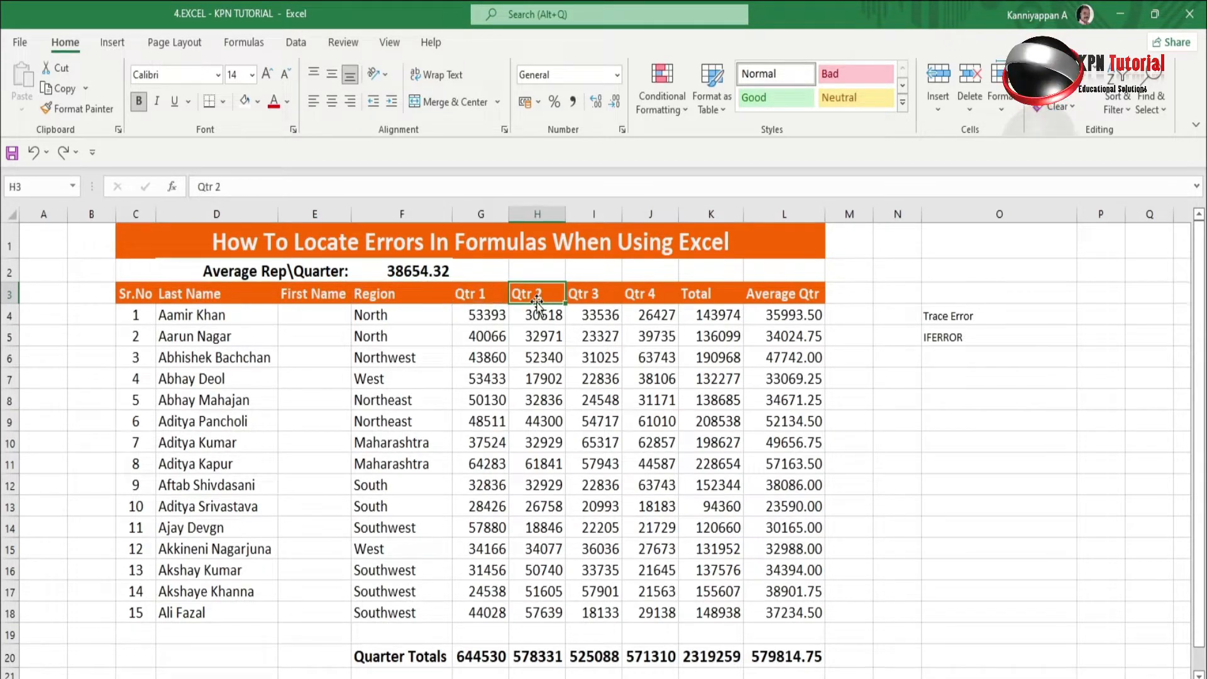
{"action": "left_click", "coordinate": [575, 301]}
{"action": "left_click", "coordinate": [657, 294]}
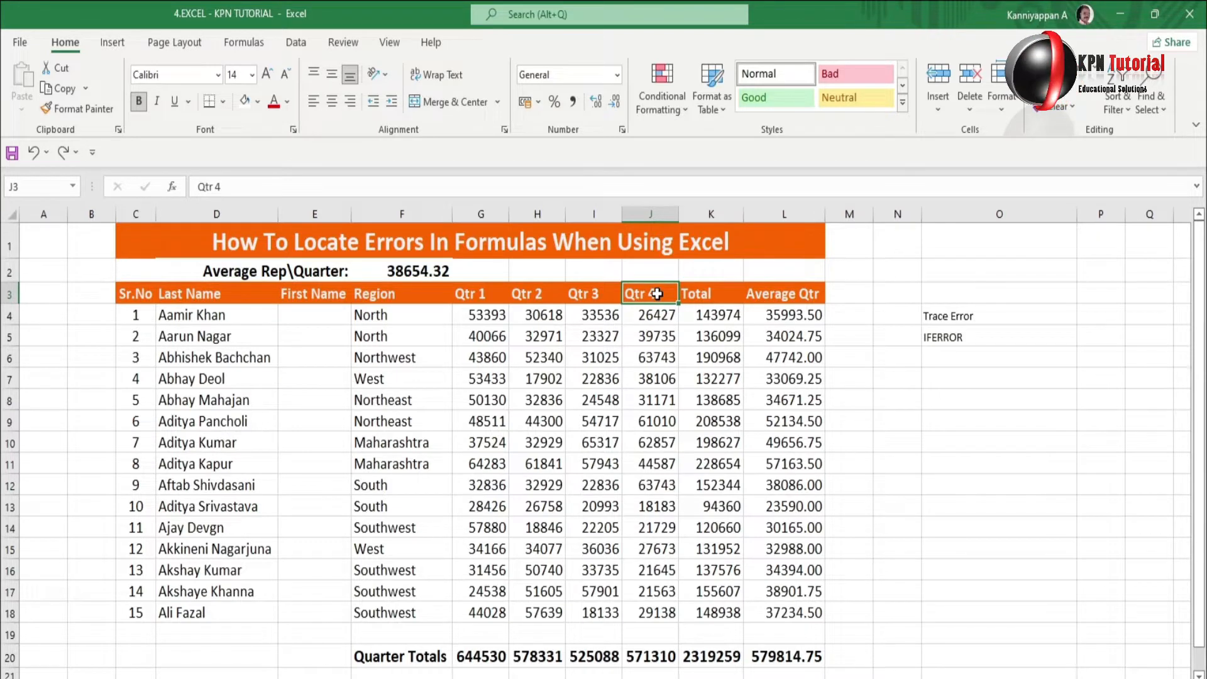
{"action": "left_click", "coordinate": [710, 298]}
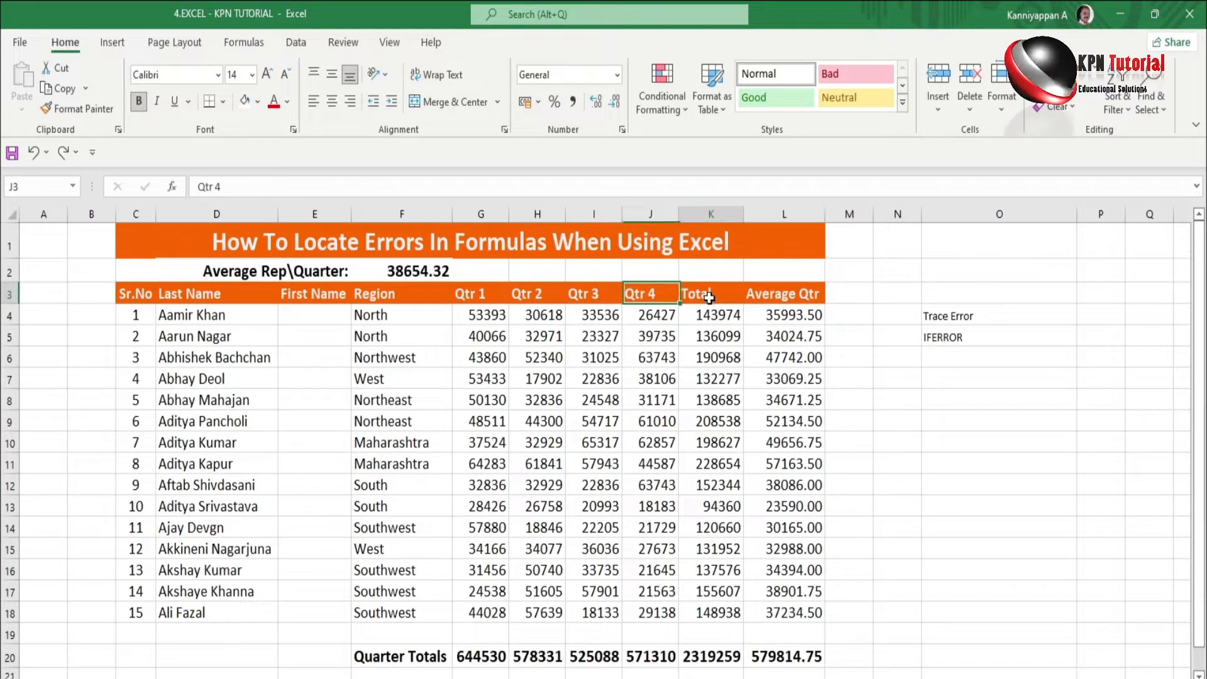
{"action": "left_click", "coordinate": [771, 301]}
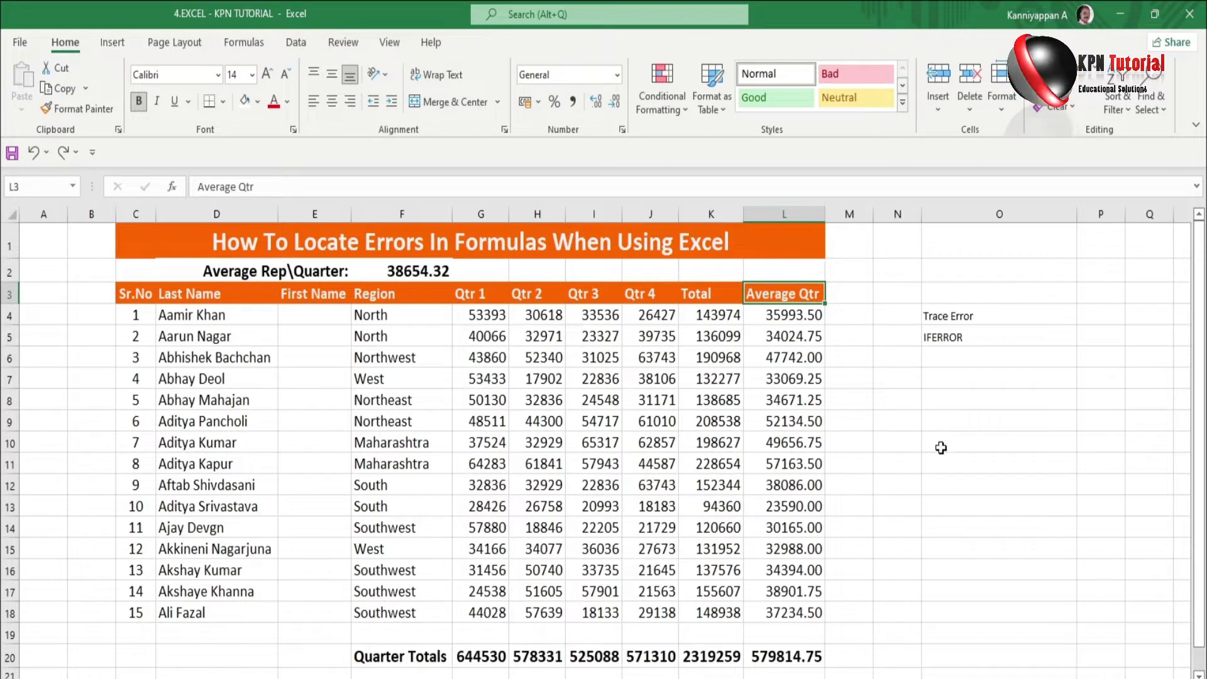
Format the Trace Error and IFERROR notes in O4:O5 as bold red text.
{"action": "left_click", "coordinate": [957, 333]}
{"action": "left_click_drag", "start_coordinate": [957, 315], "coordinate": [955, 336]}
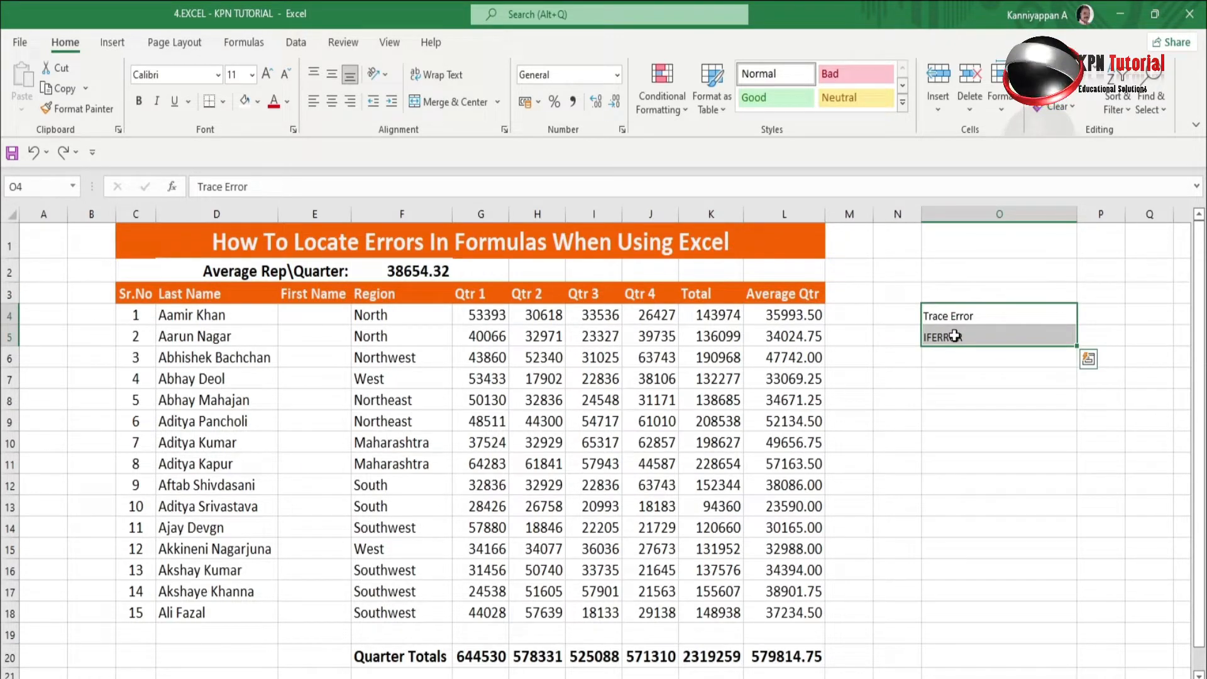
{"action": "left_click", "coordinate": [273, 101]}
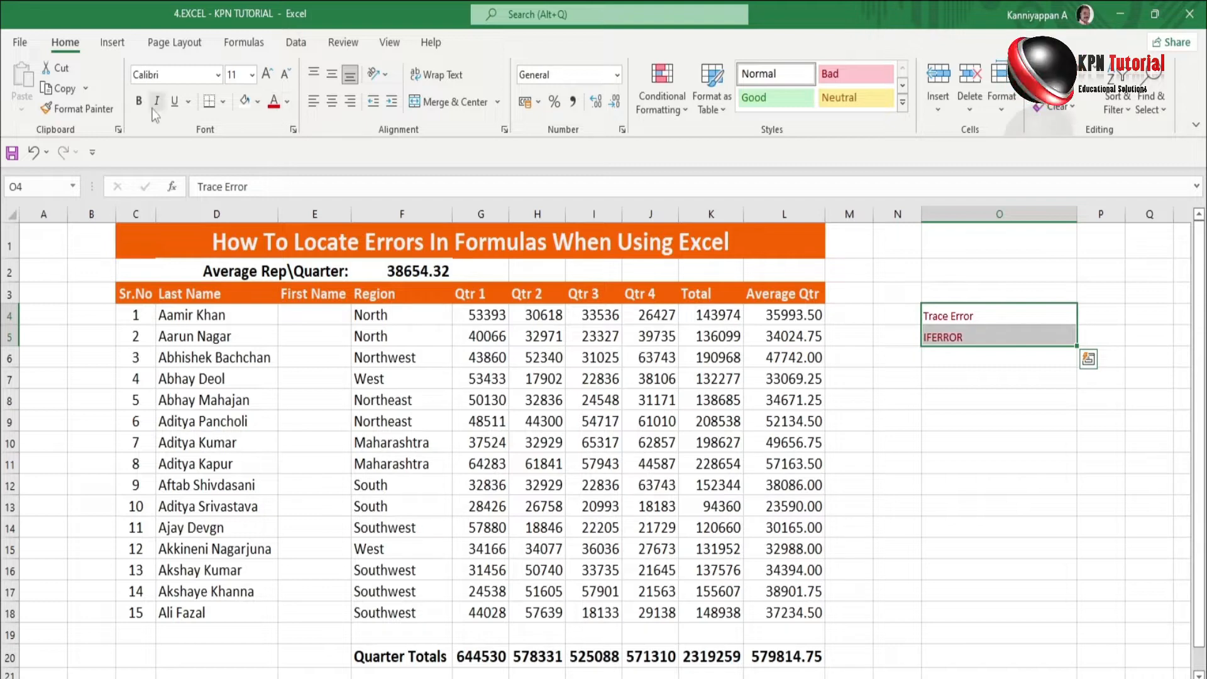
{"action": "left_click", "coordinate": [139, 101]}
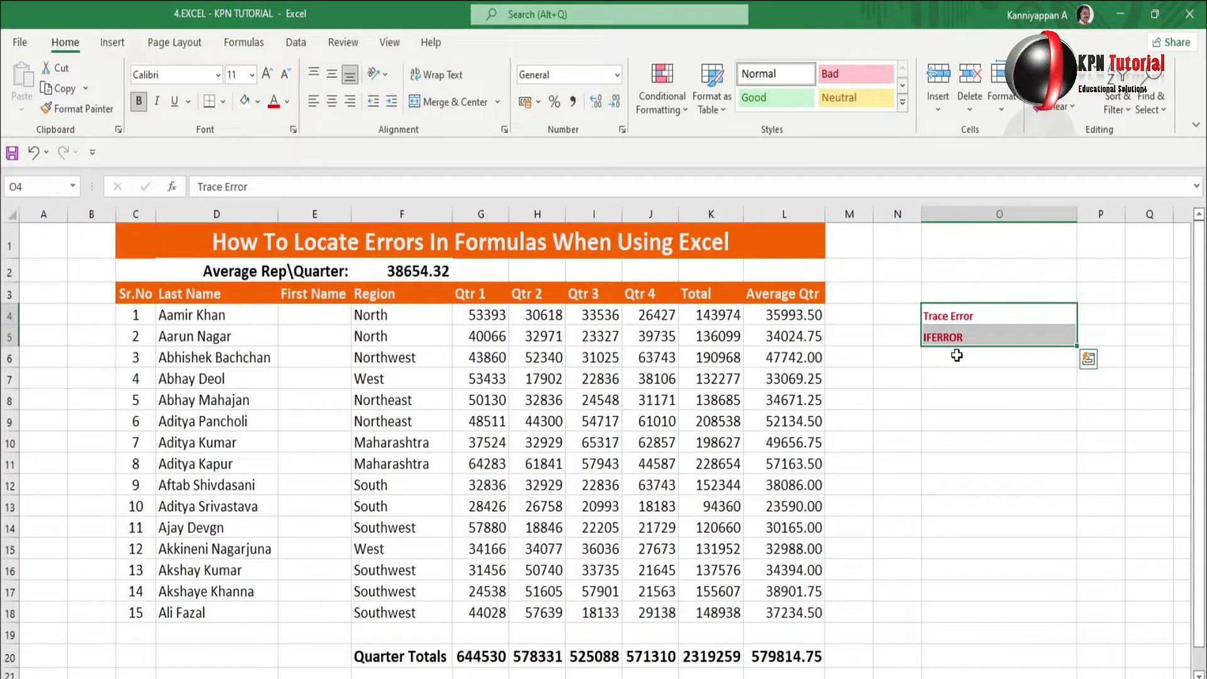
{"action": "left_click", "coordinate": [961, 375]}
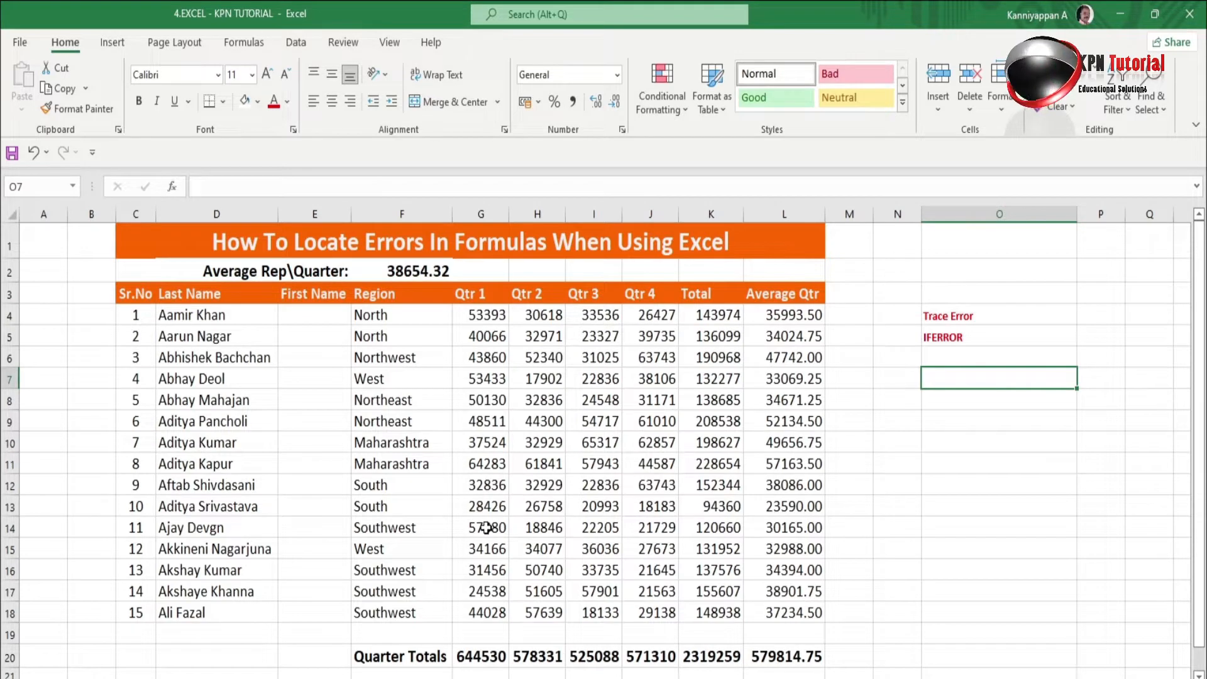
{"action": "left_click_drag", "start_coordinate": [483, 505], "coordinate": [644, 501]}
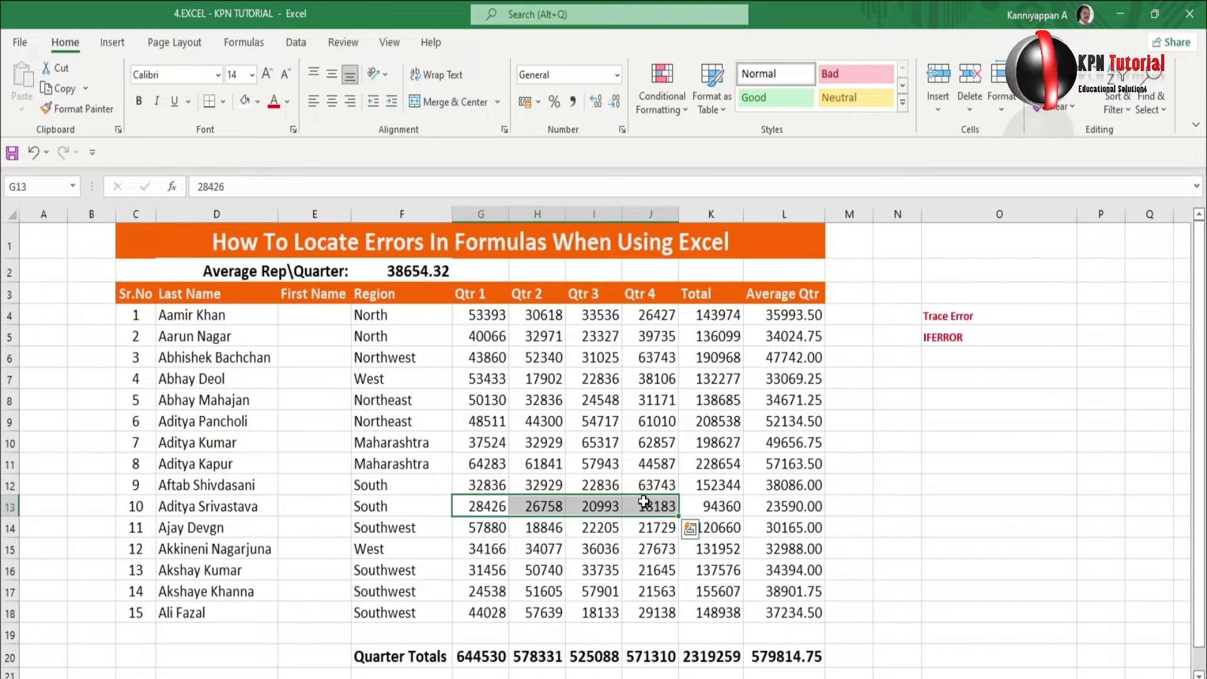
{"action": "key", "text": "Delete"}
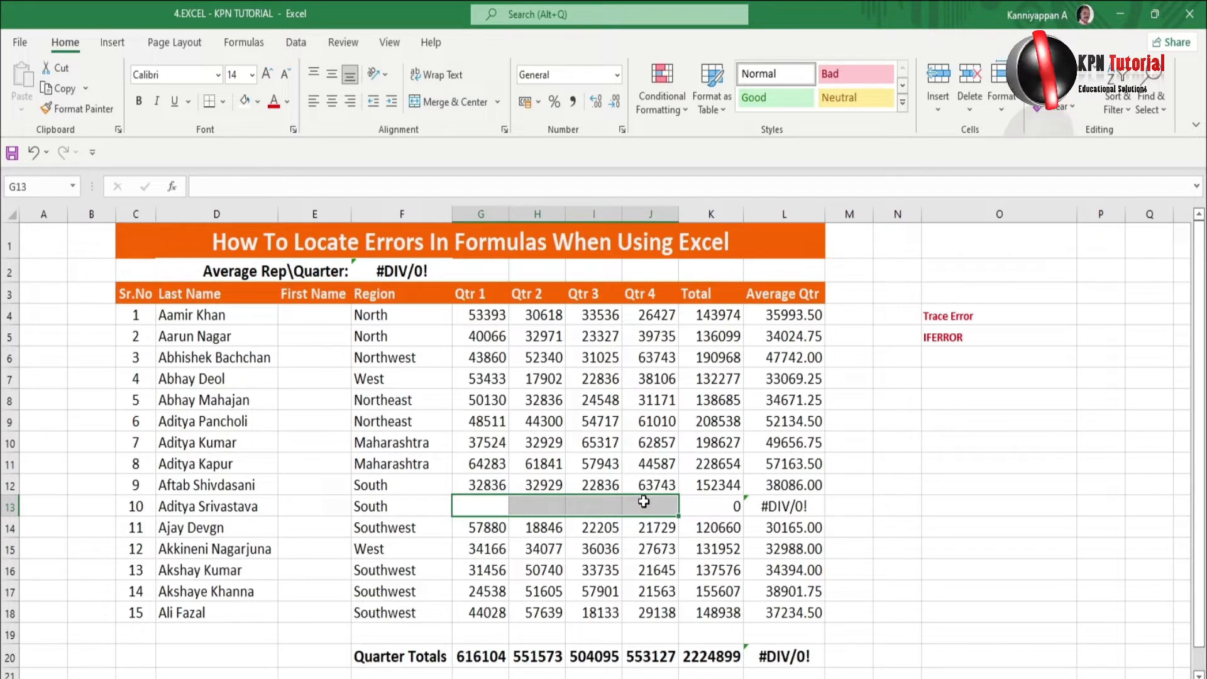
{"action": "left_click", "coordinate": [602, 501]}
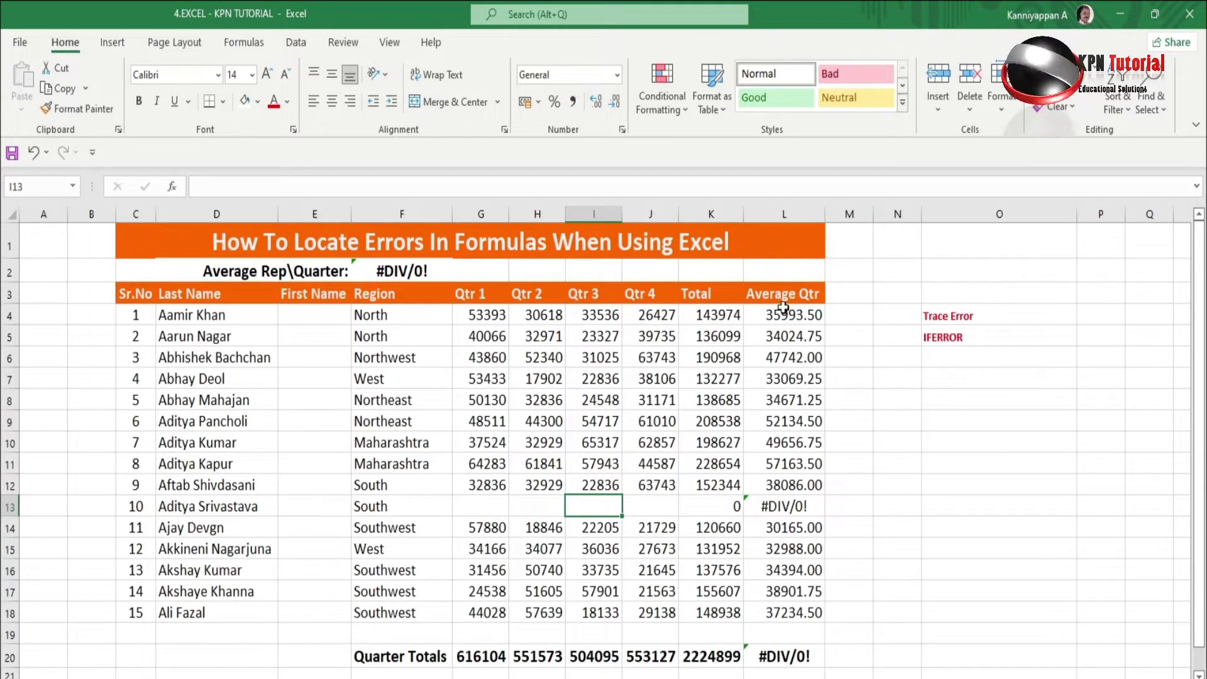
Check F2's #DIV/0! average formula, then raise the O4:O5 labels to 14 point.
{"action": "left_click", "coordinate": [397, 272]}
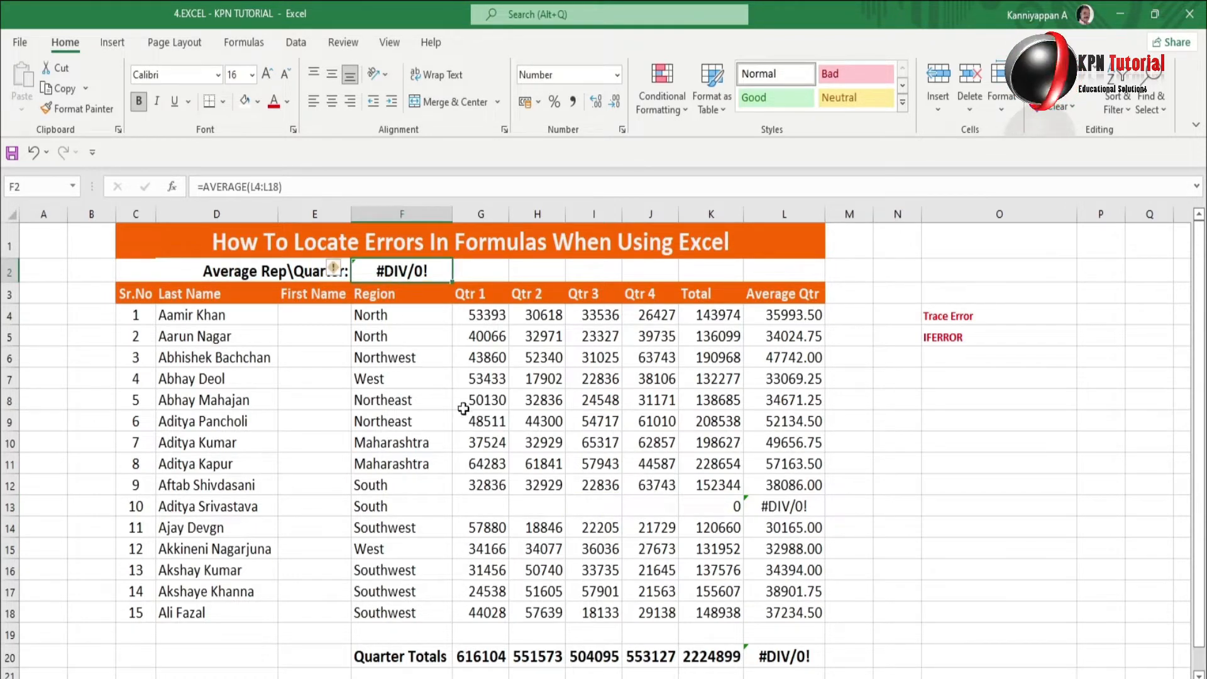
{"action": "left_click", "coordinate": [435, 334]}
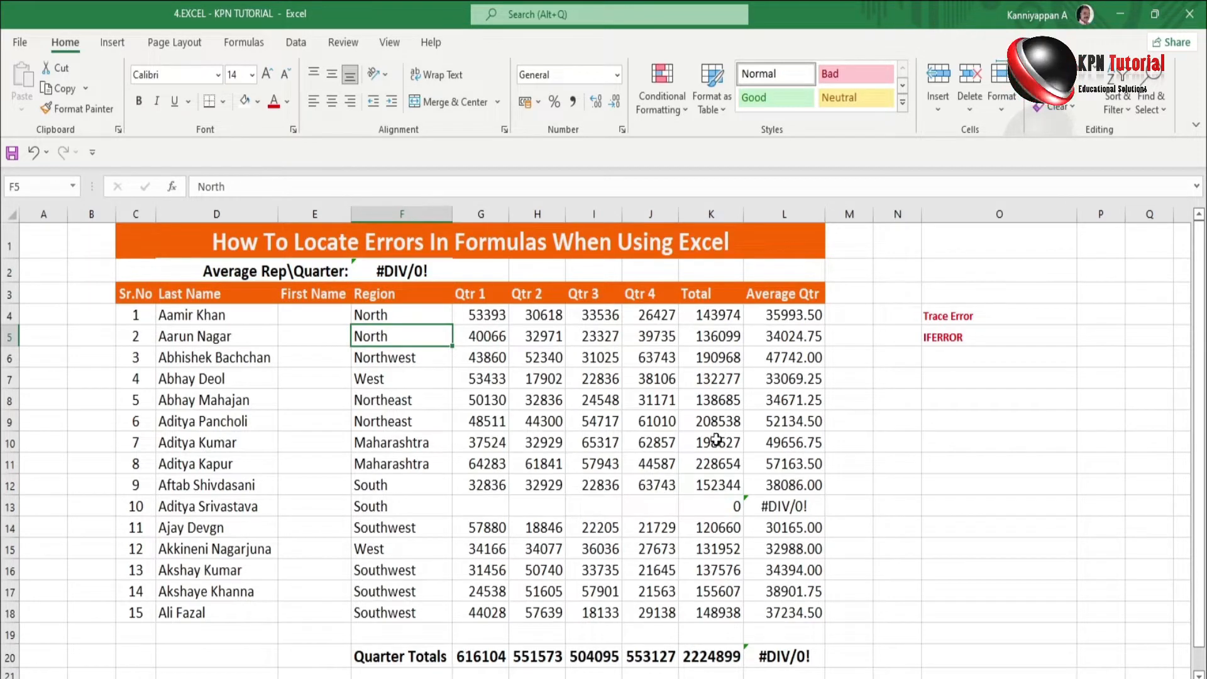
{"action": "left_click_drag", "start_coordinate": [953, 318], "coordinate": [959, 332]}
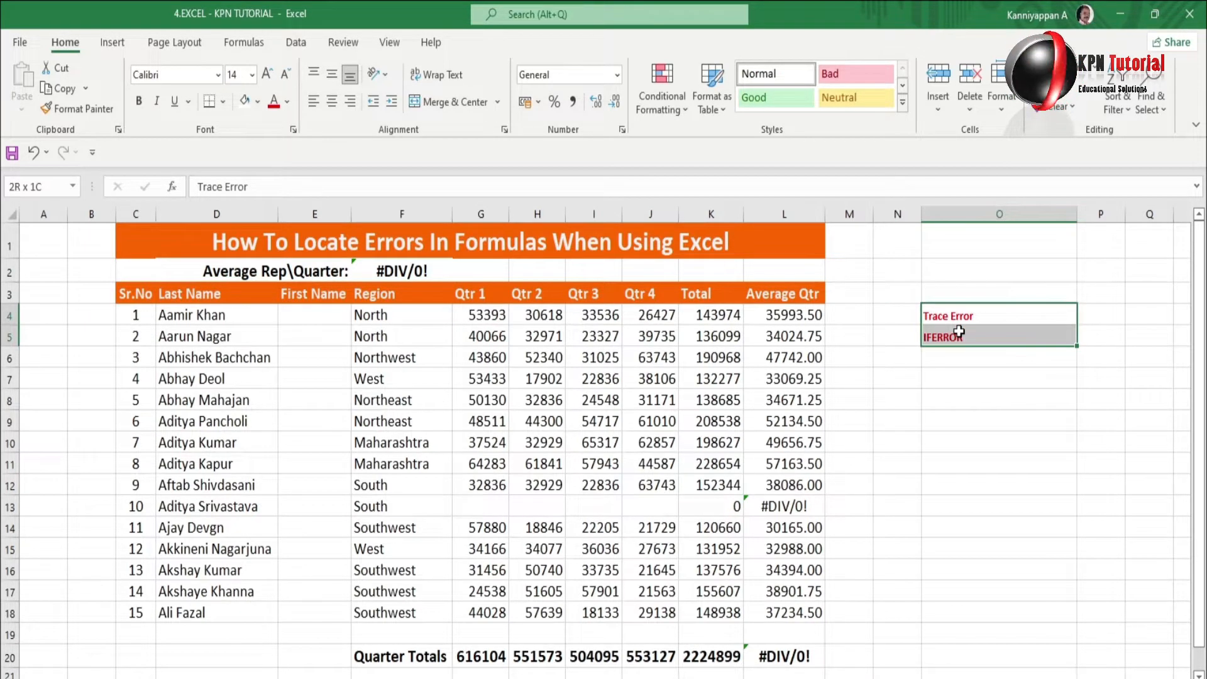
{"action": "left_click", "coordinate": [268, 76]}
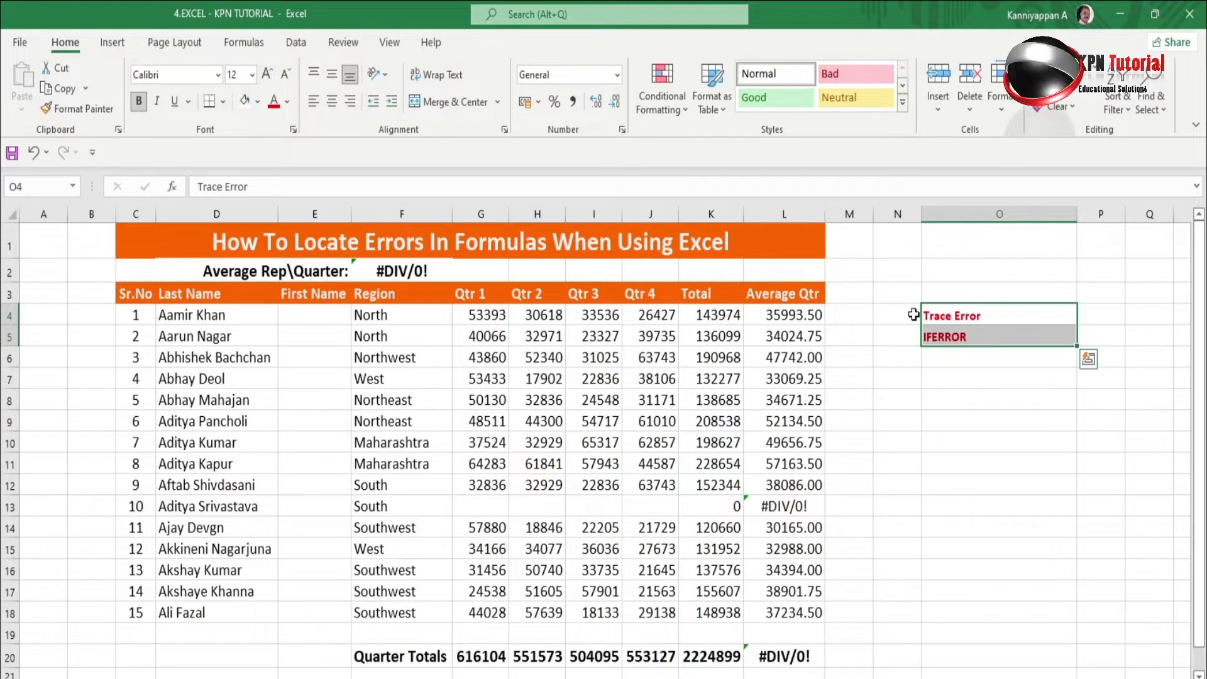
{"action": "left_click", "coordinate": [267, 74]}
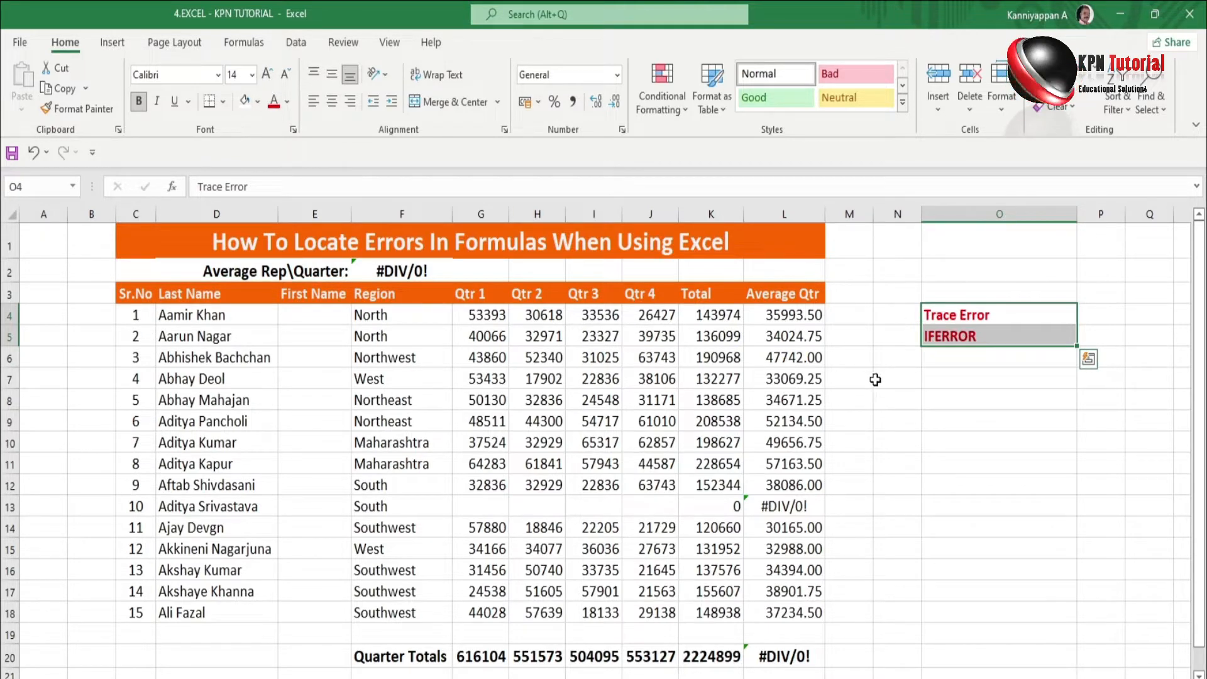
{"action": "left_click", "coordinate": [972, 400]}
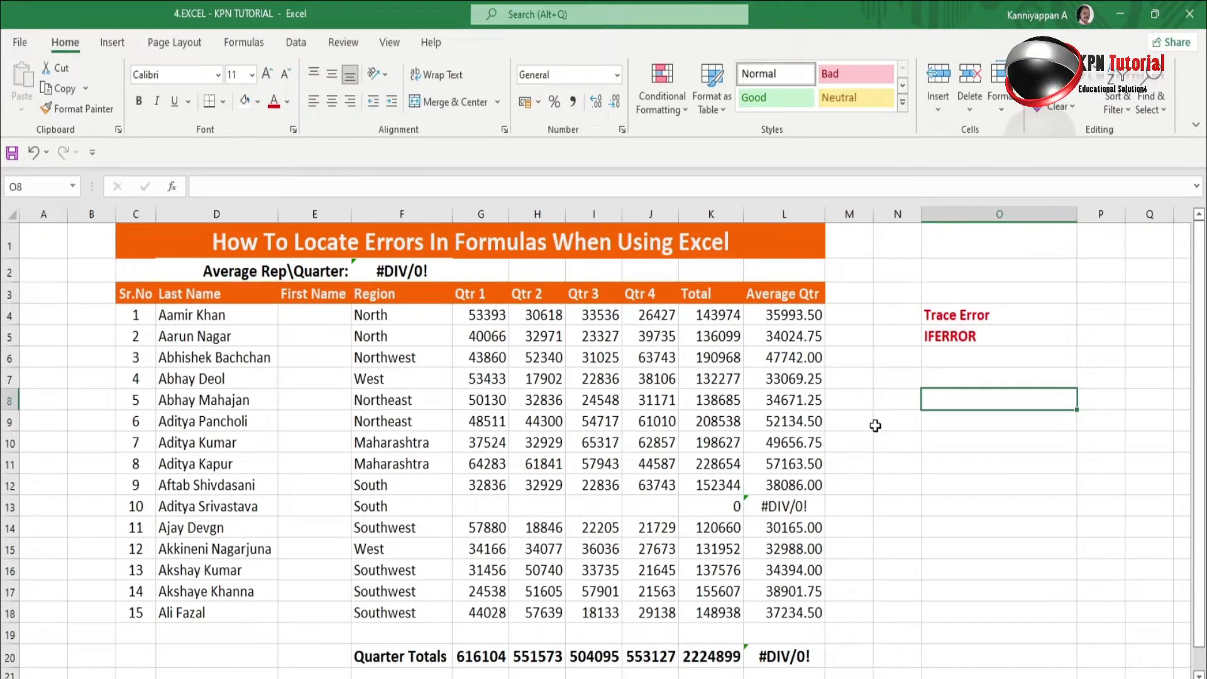
Inspect the full name Aamir Khan in D4 and the cells beside it.
{"action": "left_click", "coordinate": [287, 322]}
{"action": "left_click", "coordinate": [224, 317]}
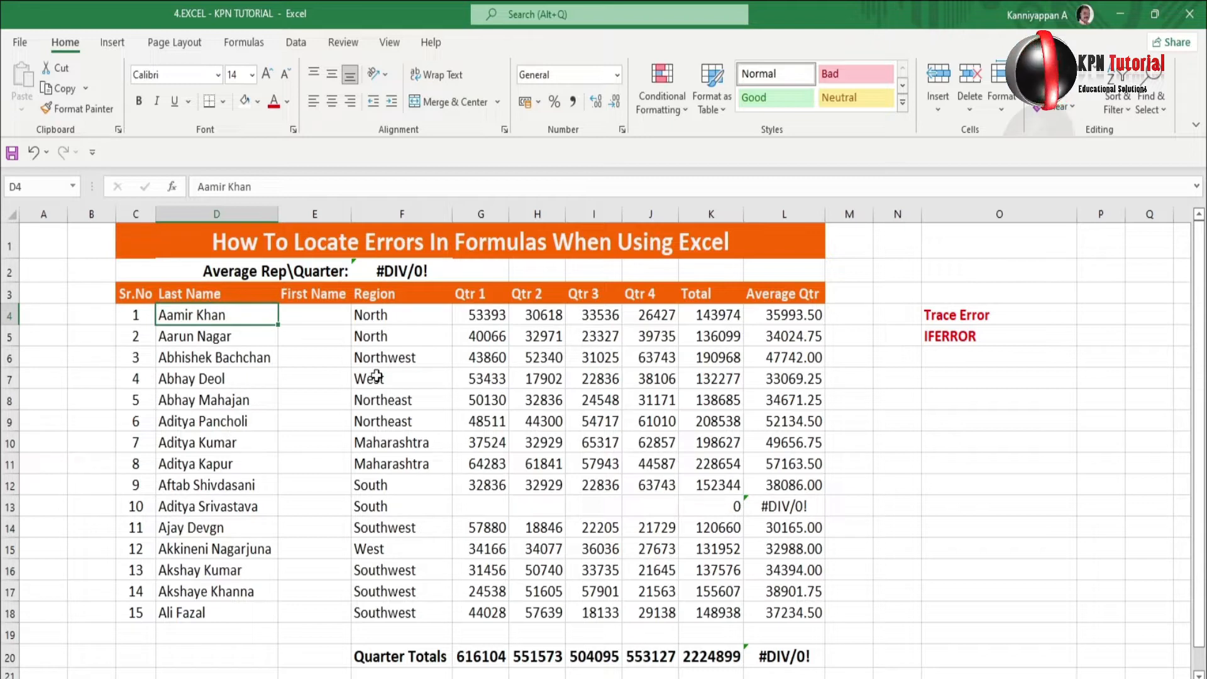
{"action": "left_click", "coordinate": [960, 350]}
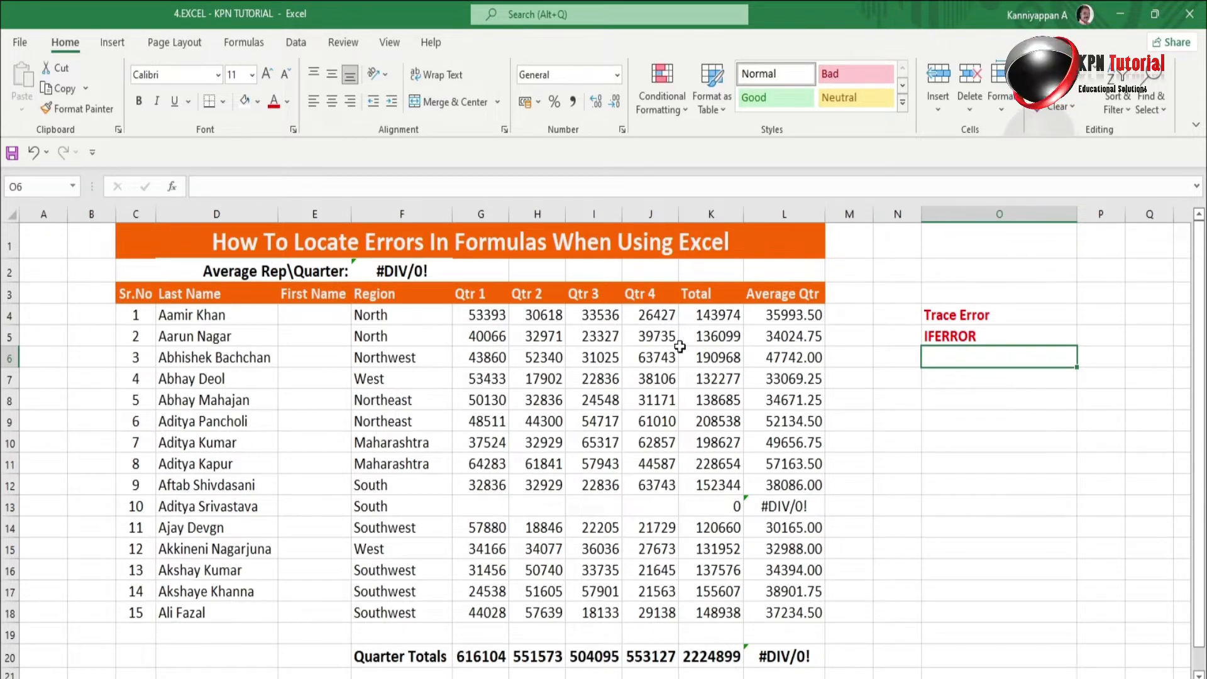
{"action": "left_click", "coordinate": [205, 314]}
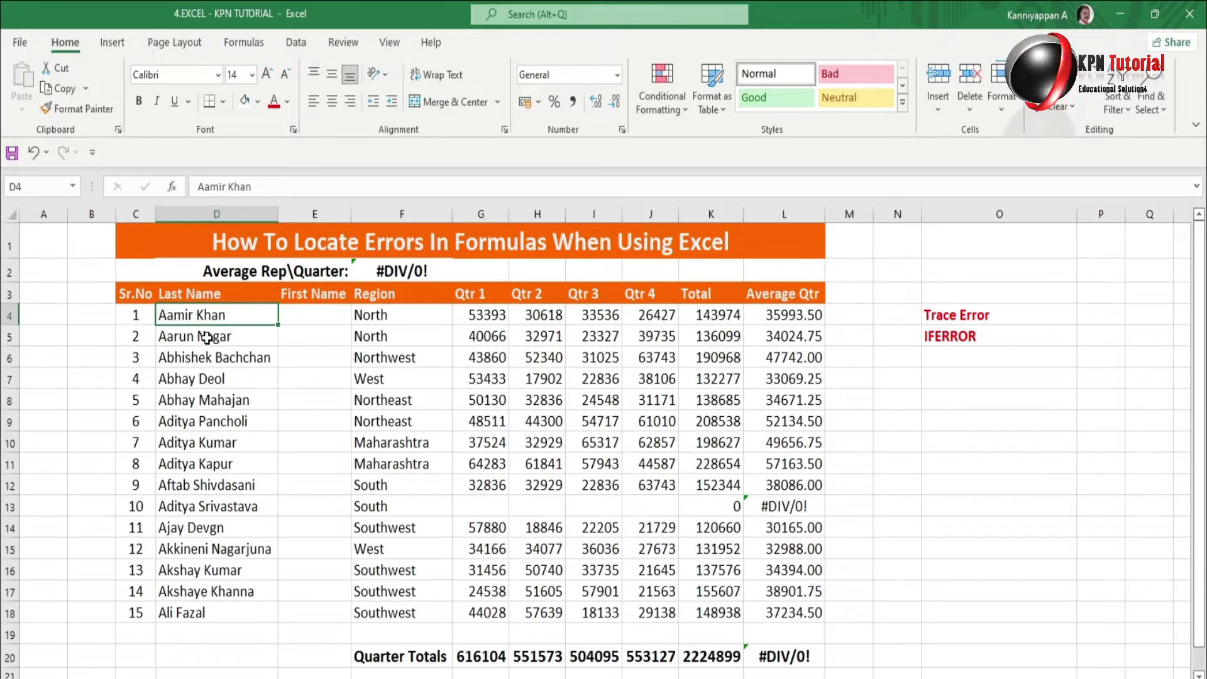
Retitle D3 as 'First Name' and E3 as 'Last Name'.
{"action": "left_click", "coordinate": [299, 294]}
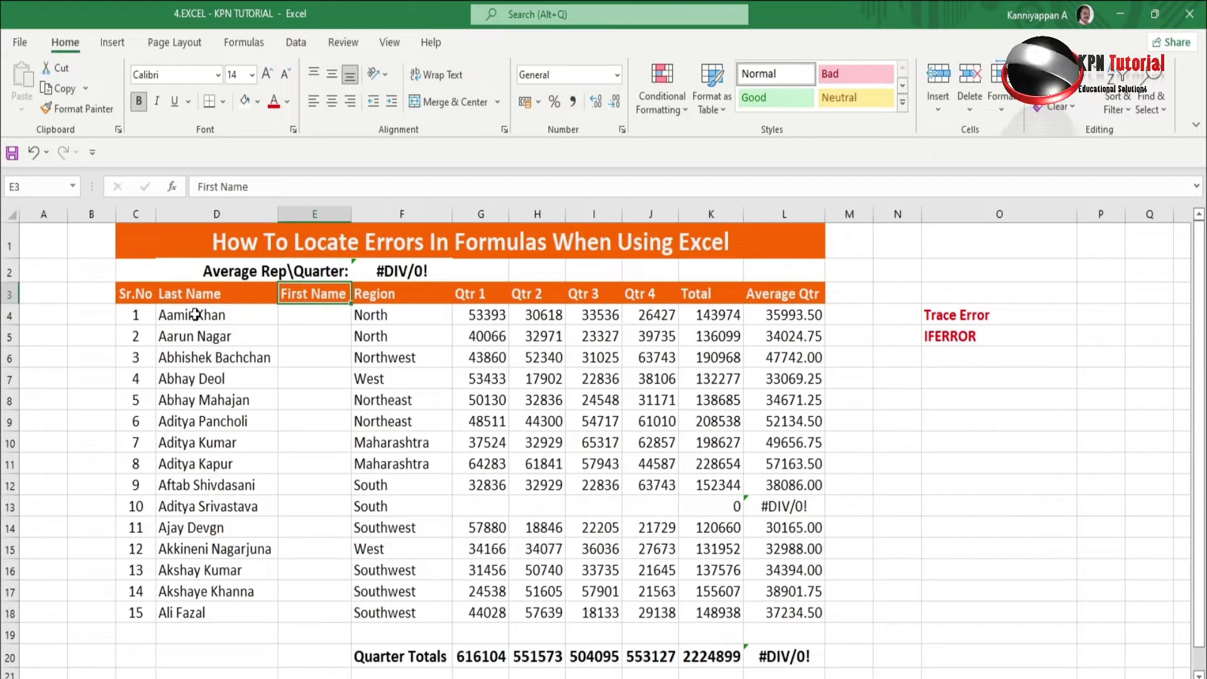
{"action": "left_click", "coordinate": [195, 295]}
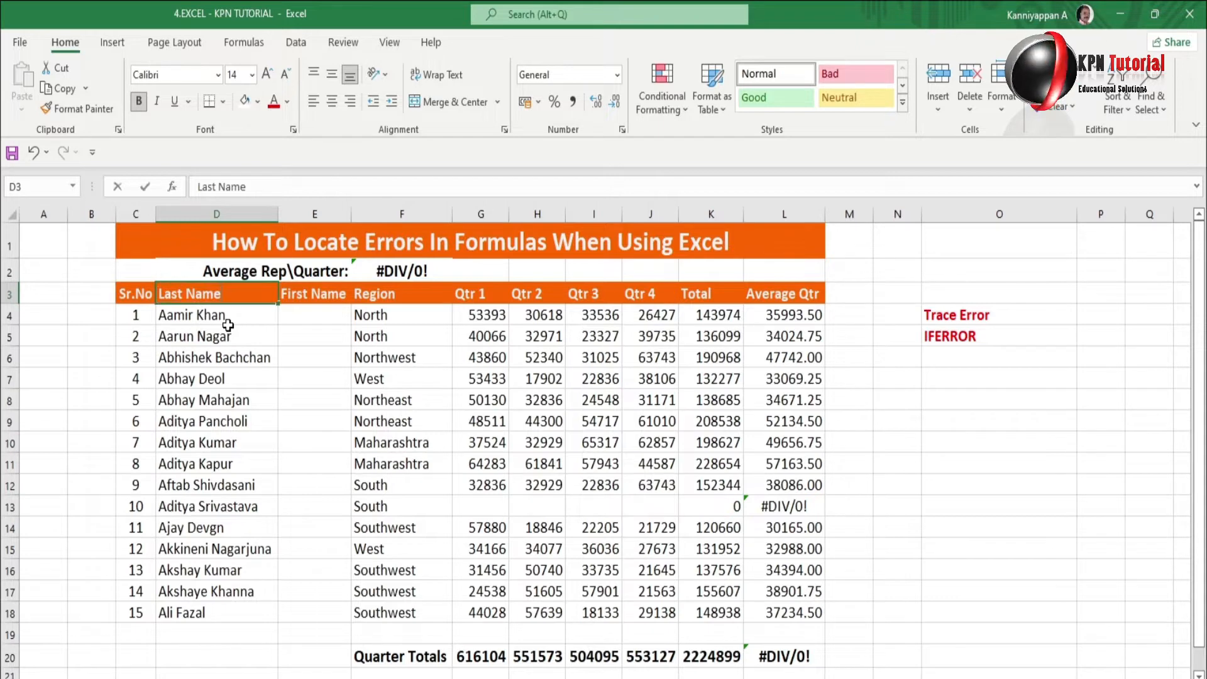
{"action": "type", "text": "First"}
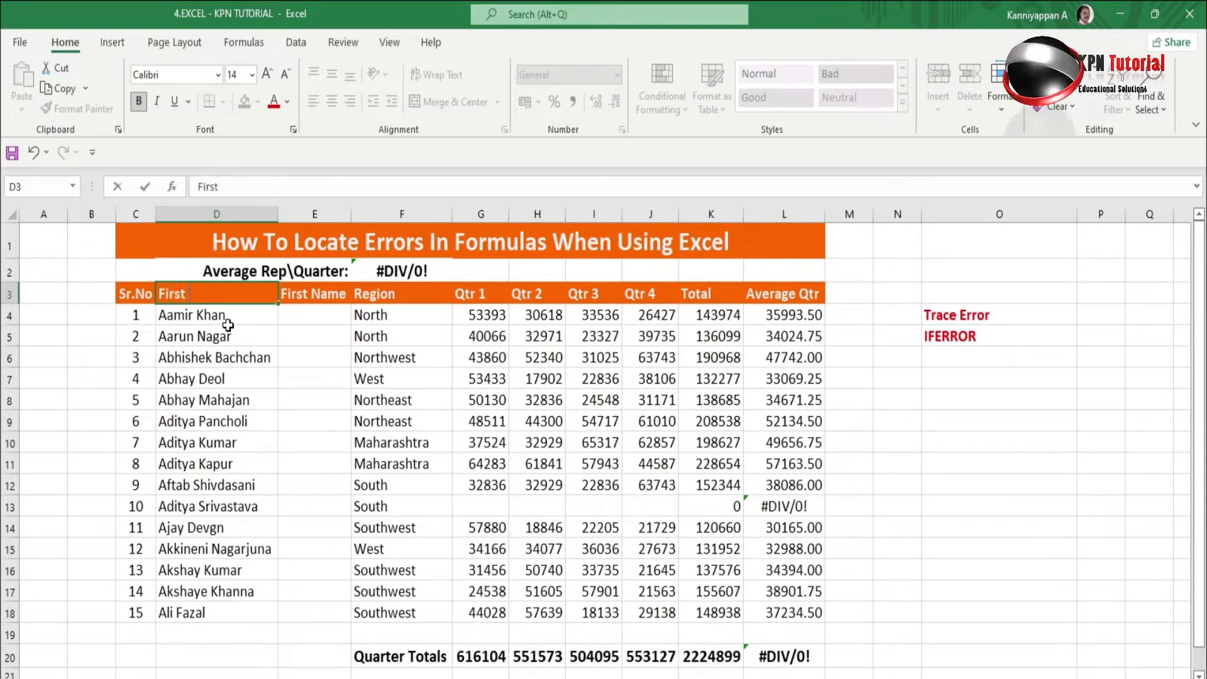
{"action": "type", "text": " Name"}
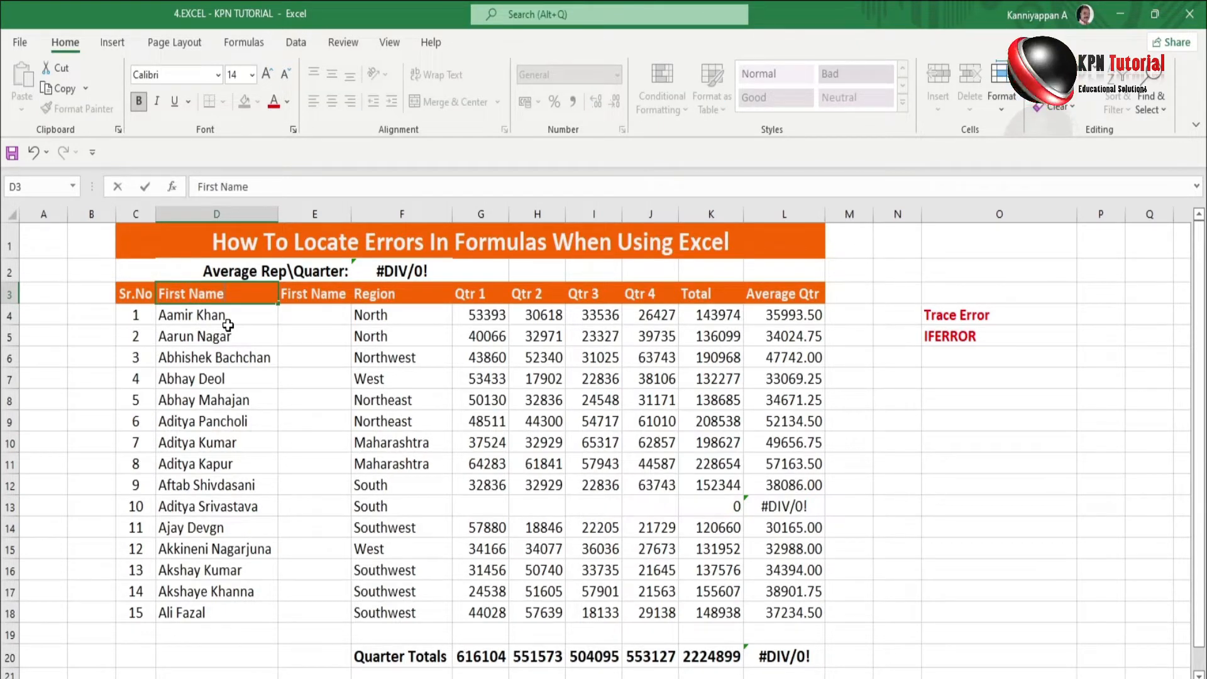
{"action": "key", "text": "Tab"}
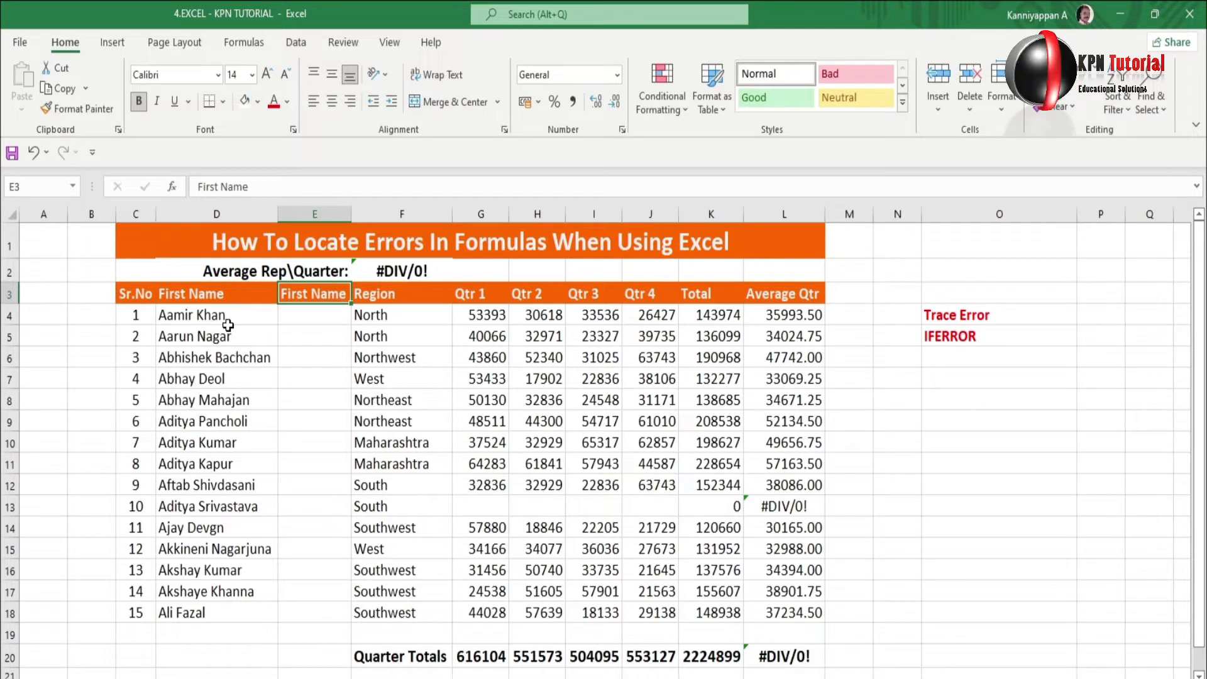
{"action": "type", "text": "Last Name"}
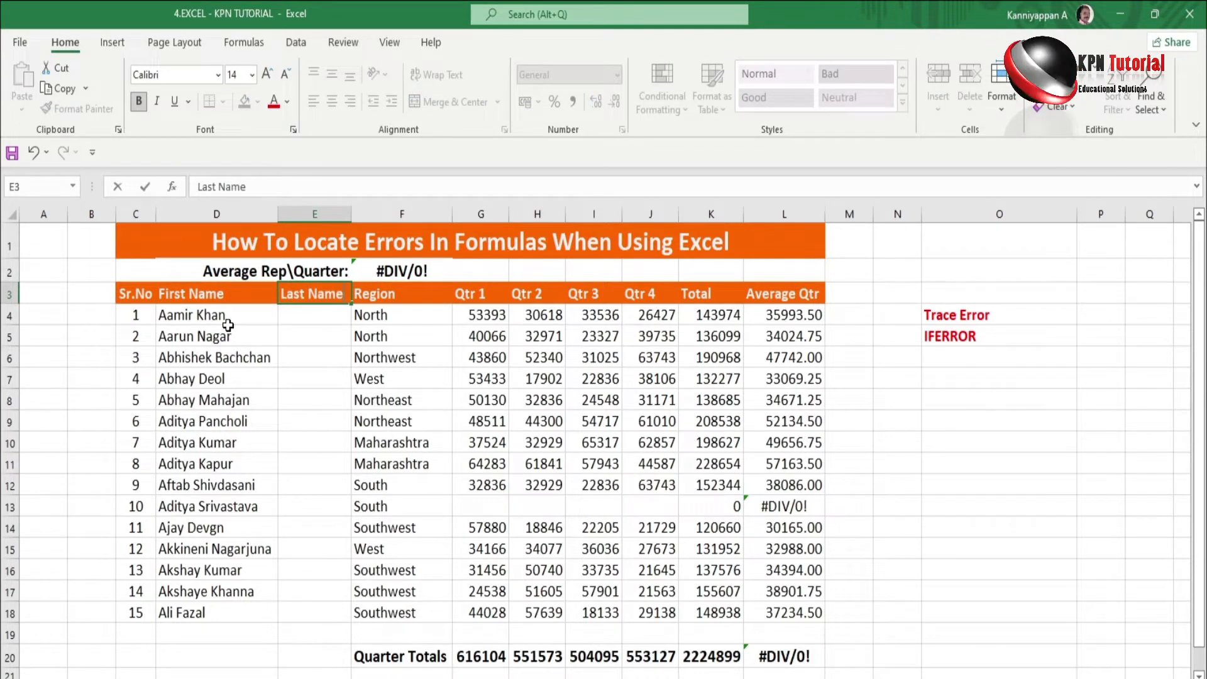
{"action": "key", "text": "Return"}
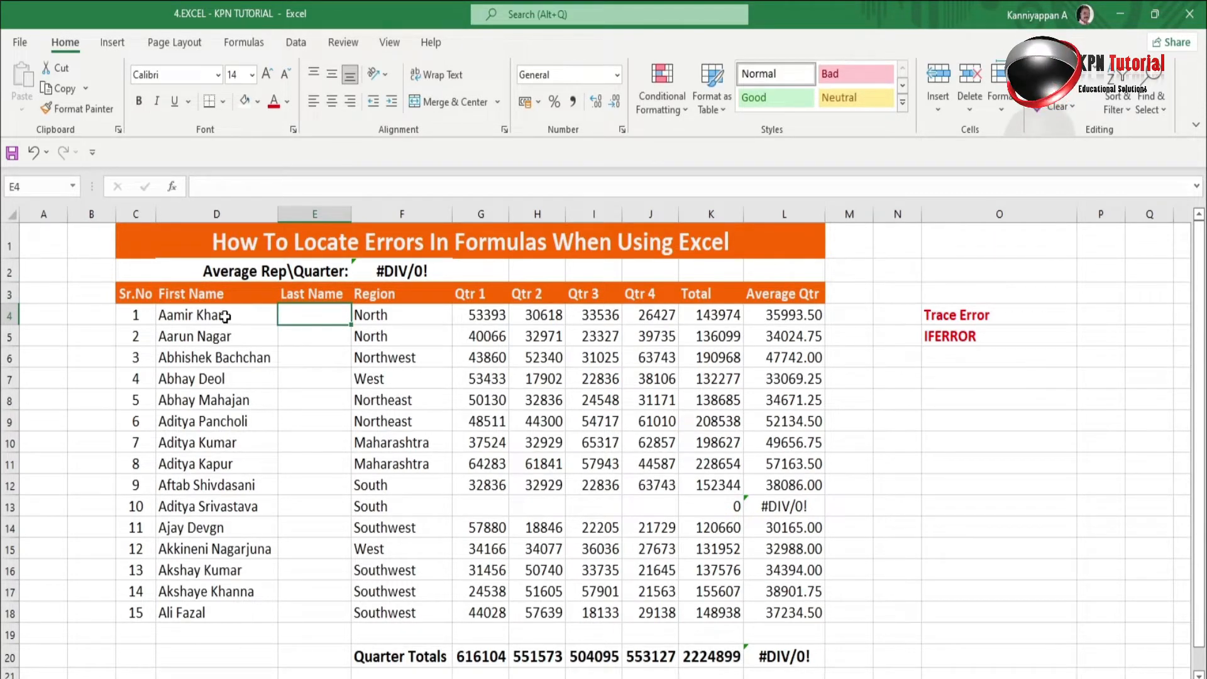
{"action": "left_click", "coordinate": [227, 325]}
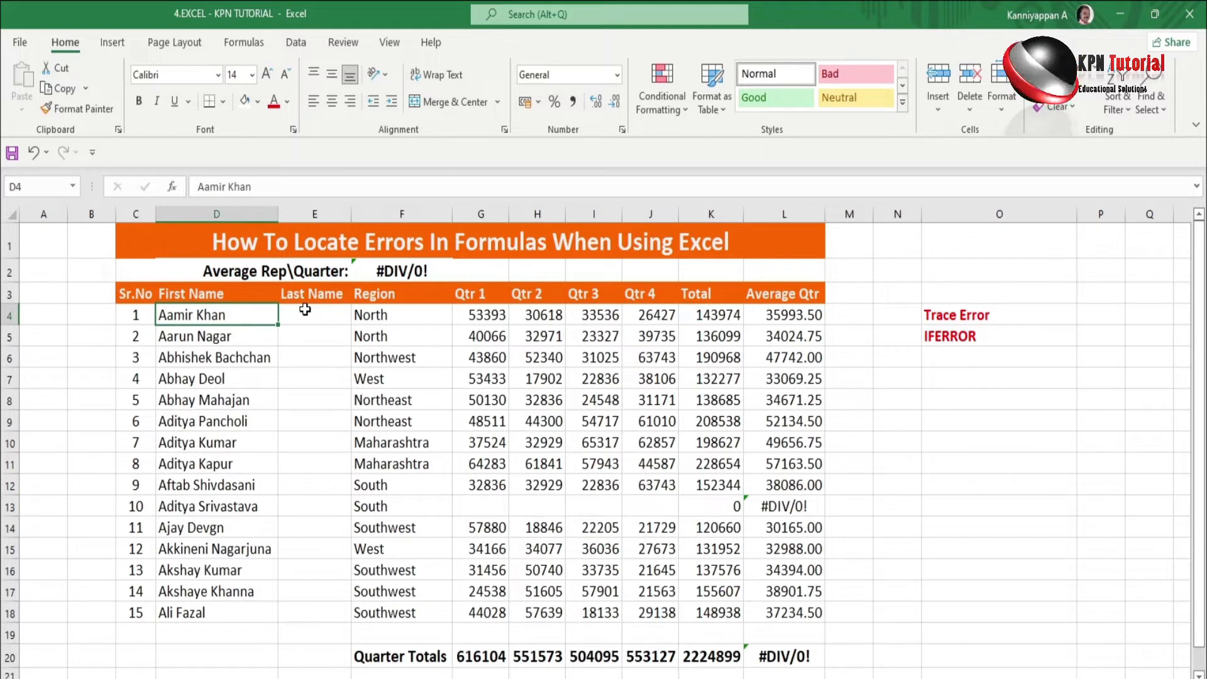
{"action": "left_click_drag", "start_coordinate": [305, 310], "coordinate": [297, 605]}
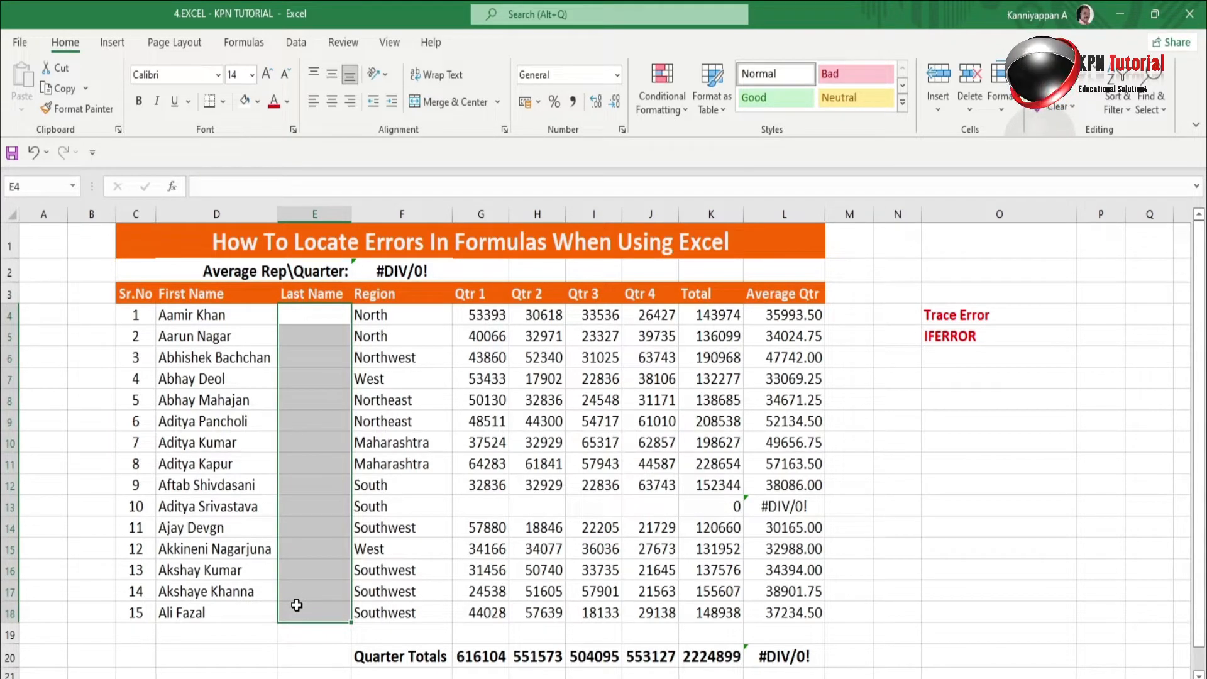
{"action": "left_click", "coordinate": [229, 491]}
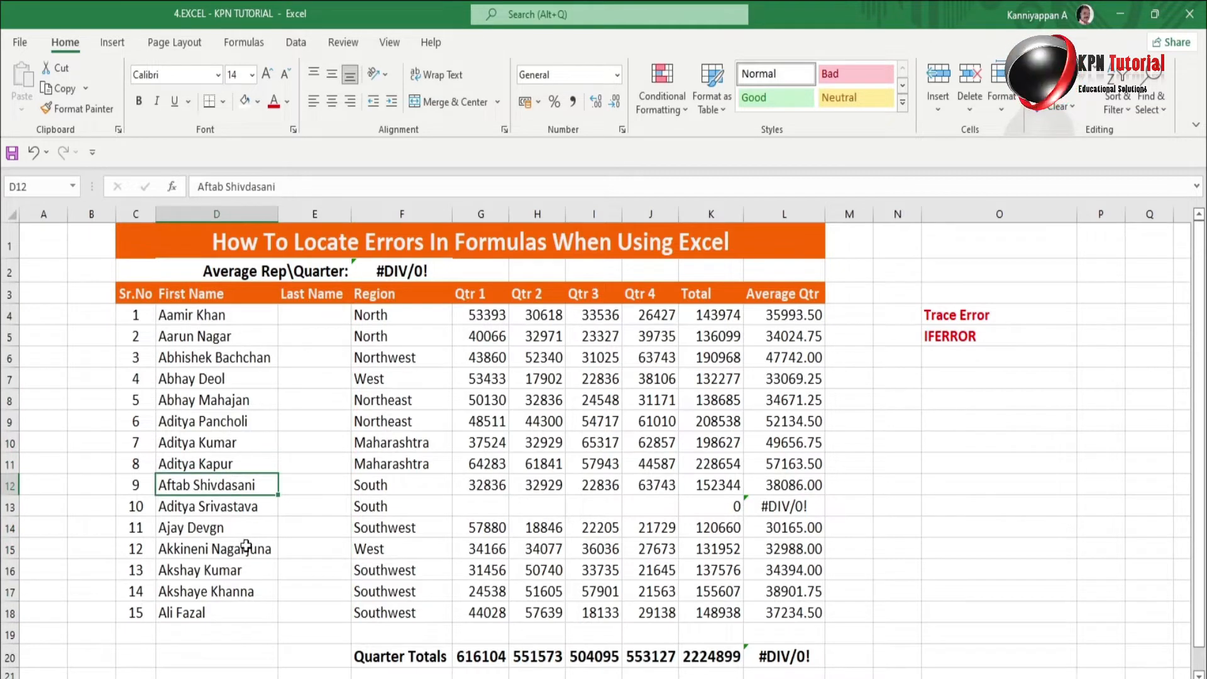
{"action": "left_click", "coordinate": [214, 464]}
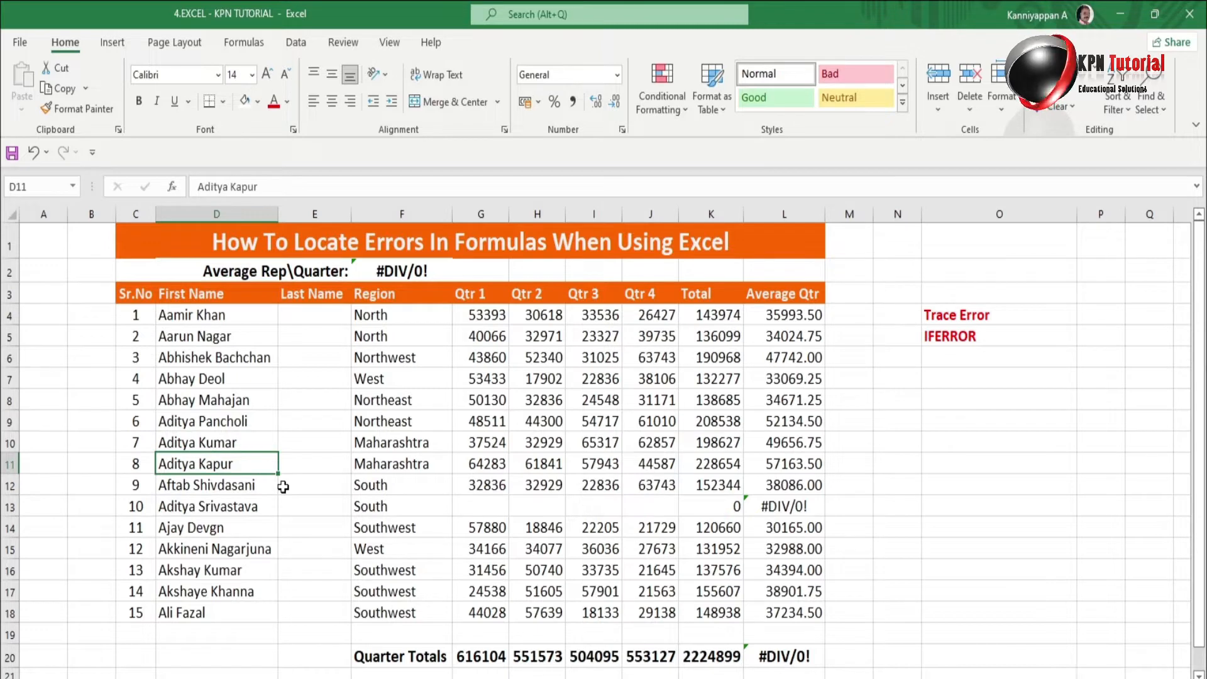
{"action": "left_click", "coordinate": [188, 531]}
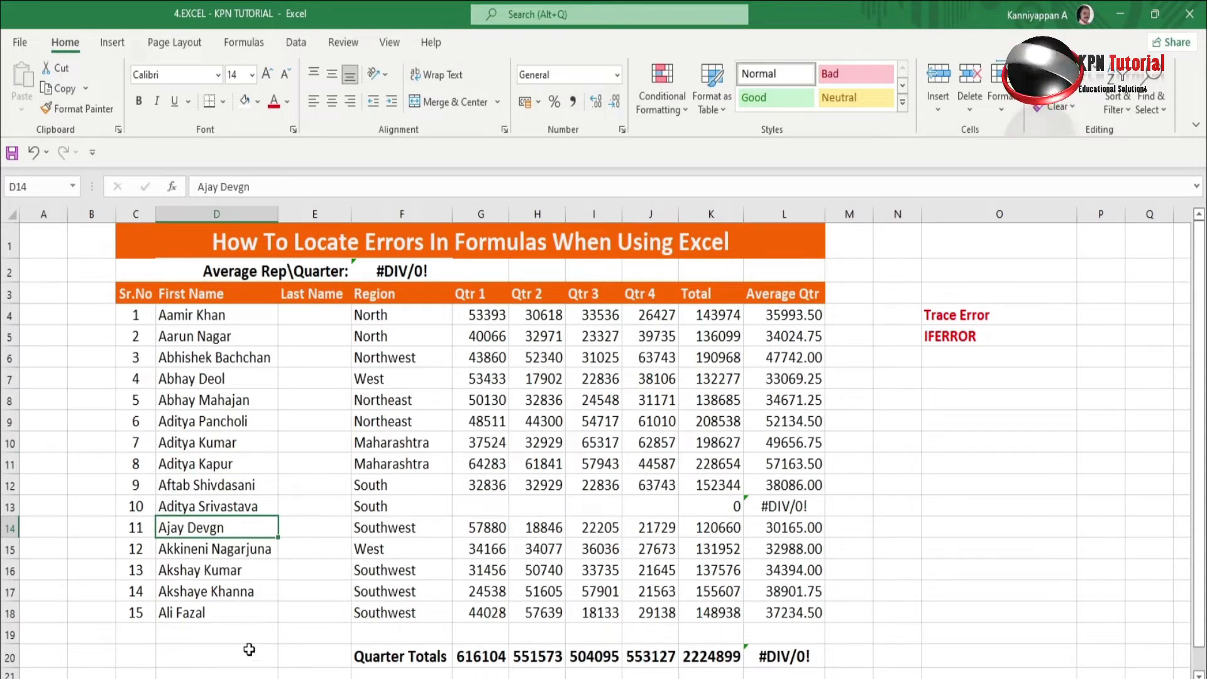
{"action": "left_click", "coordinate": [245, 574]}
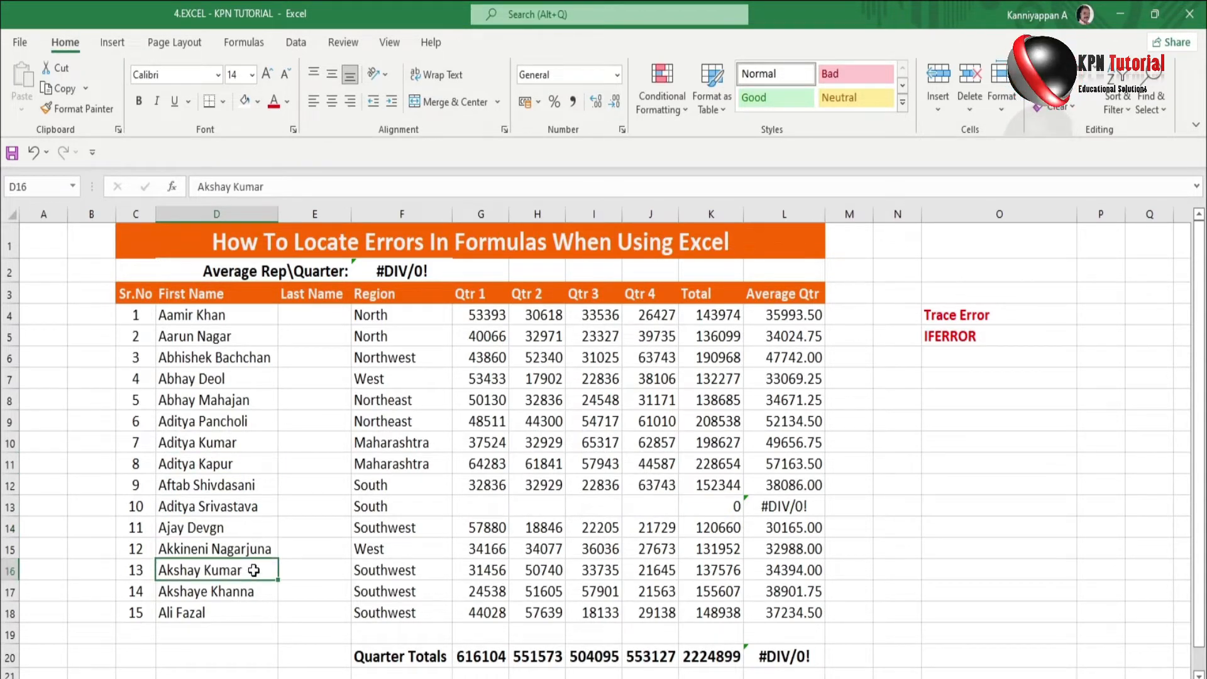
{"action": "double_click", "coordinate": [253, 570]}
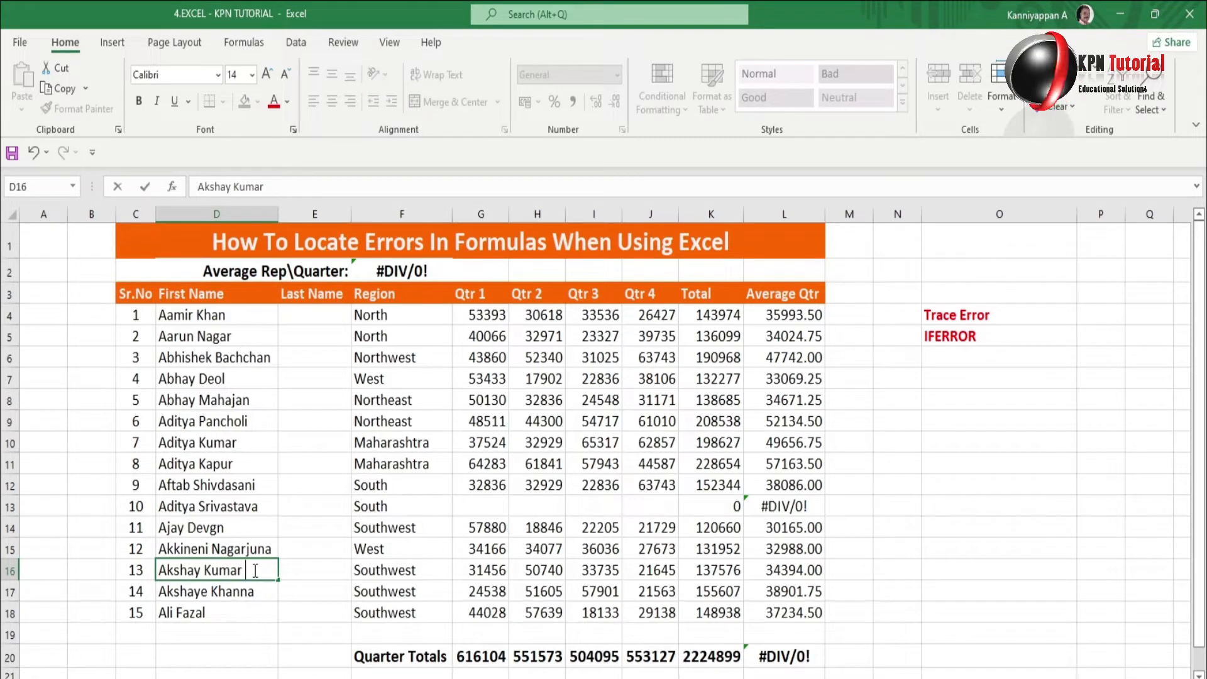
{"action": "type", "text": "Ray"}
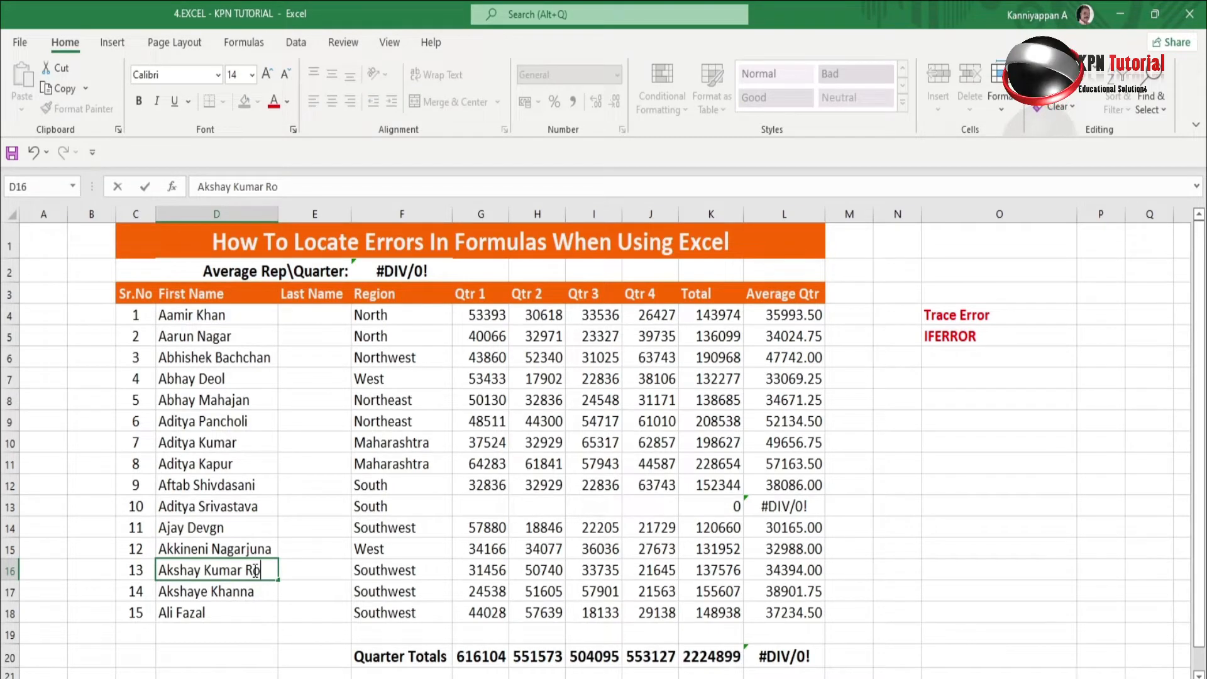
{"action": "key", "text": "Return"}
{"action": "left_click", "coordinate": [253, 570]}
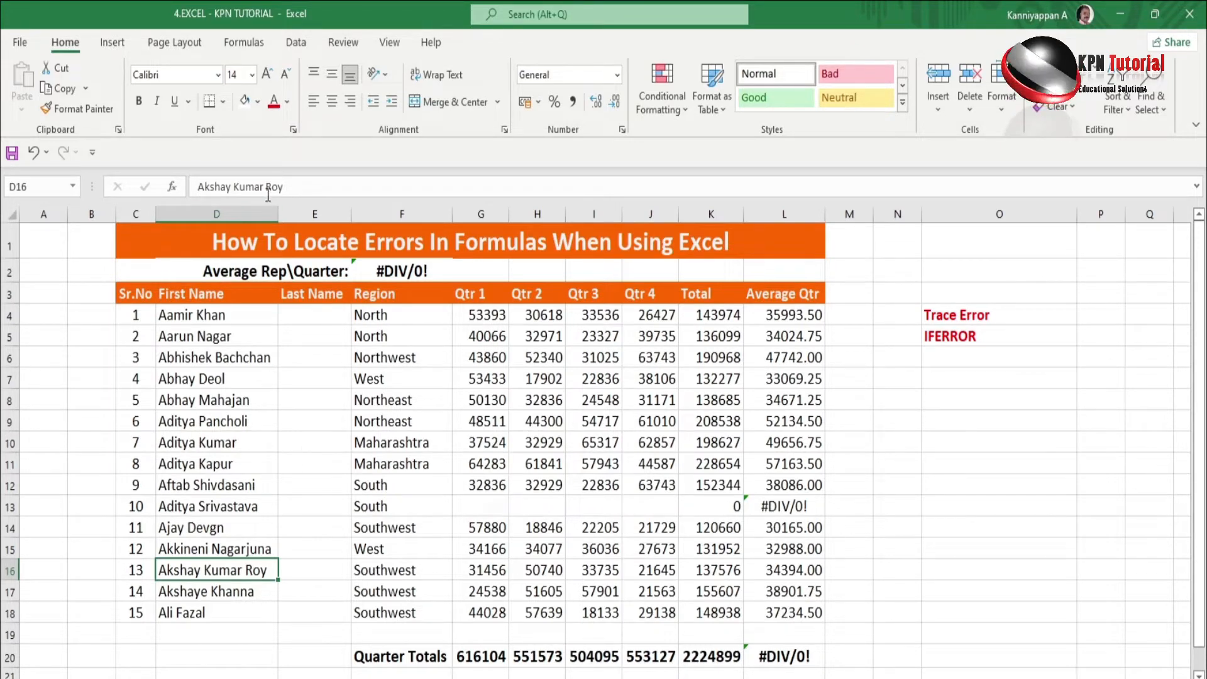
{"action": "left_click", "coordinate": [289, 183]}
{"action": "key", "text": "BackSpace"}
{"action": "key", "text": "BackSpace"}
{"action": "key", "text": "BackSpace"}
{"action": "key", "text": "BackSpace"}
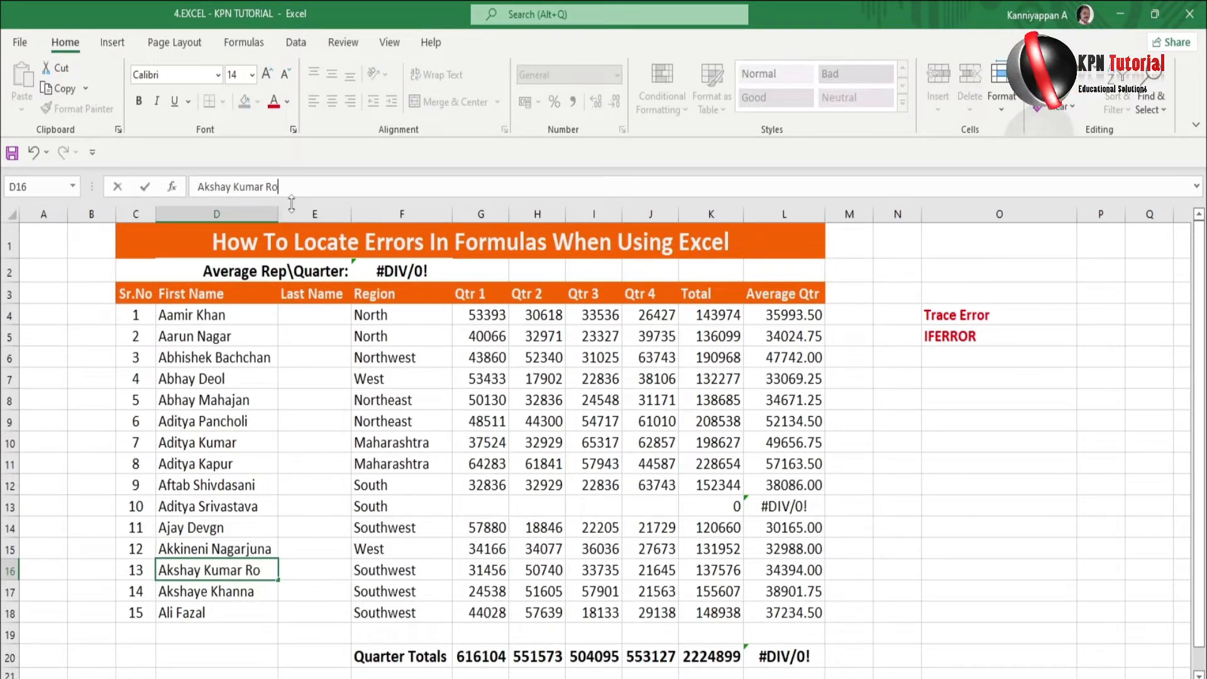
{"action": "key", "text": "Return"}
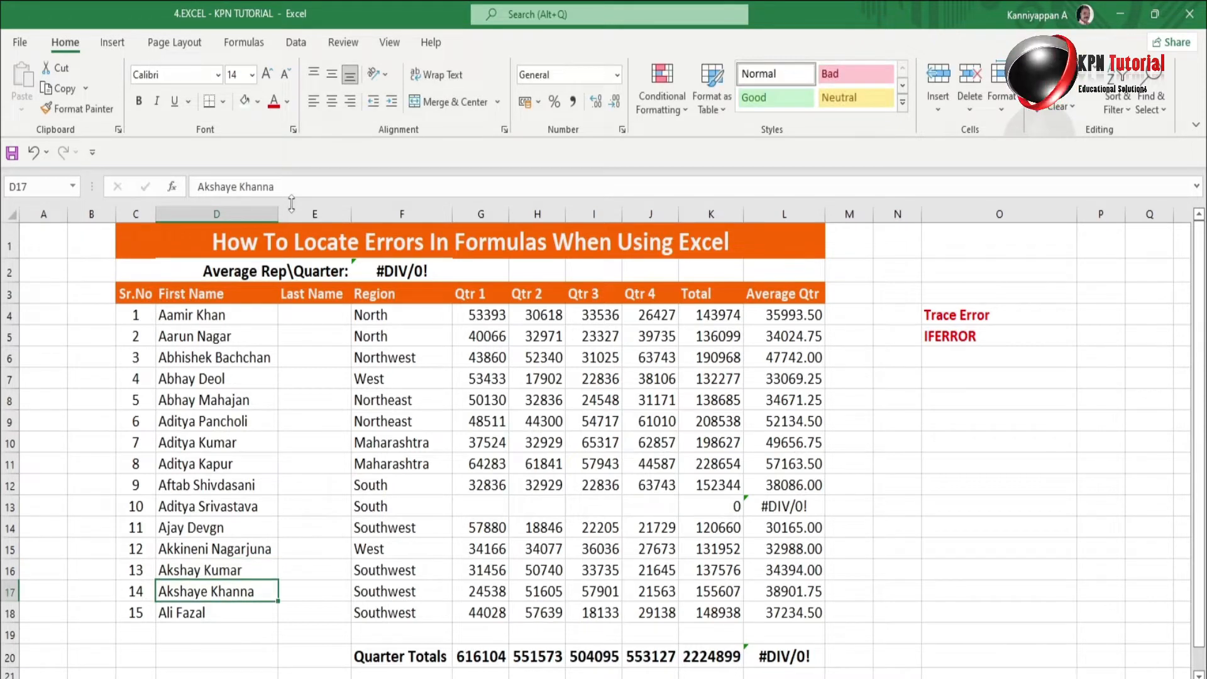
Select the full names in D4:D18 and bring up the Data ribbon.
{"action": "left_click", "coordinate": [194, 315]}
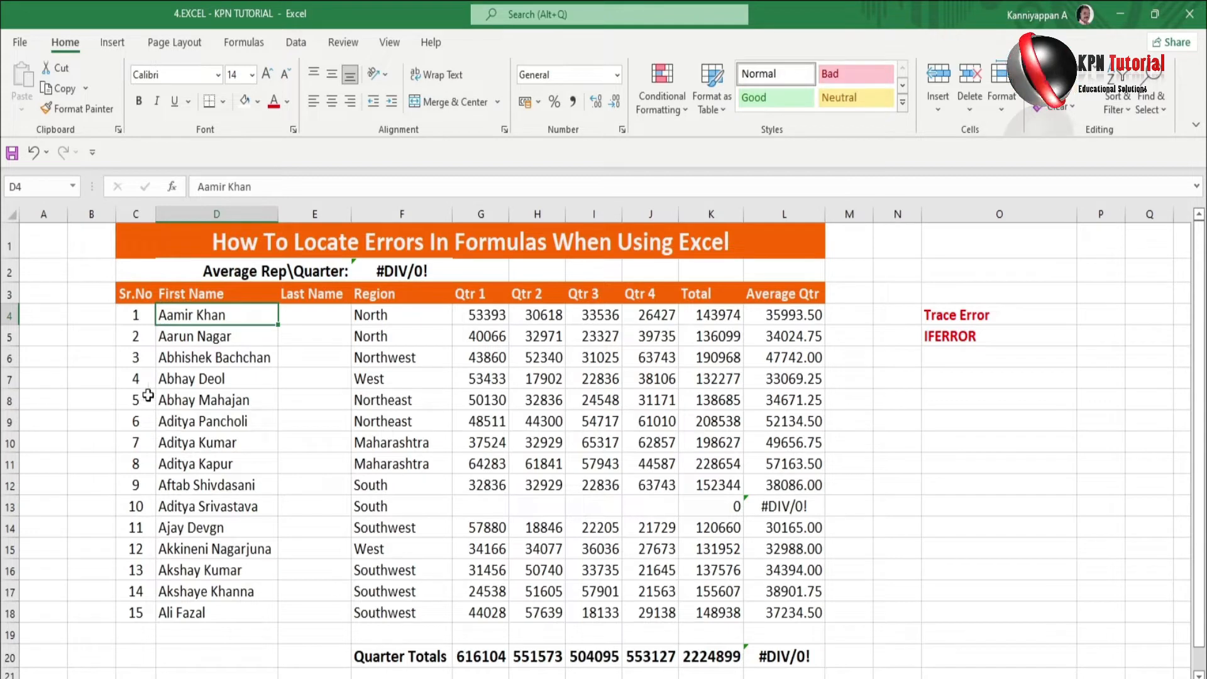
{"action": "left_click", "coordinate": [164, 344]}
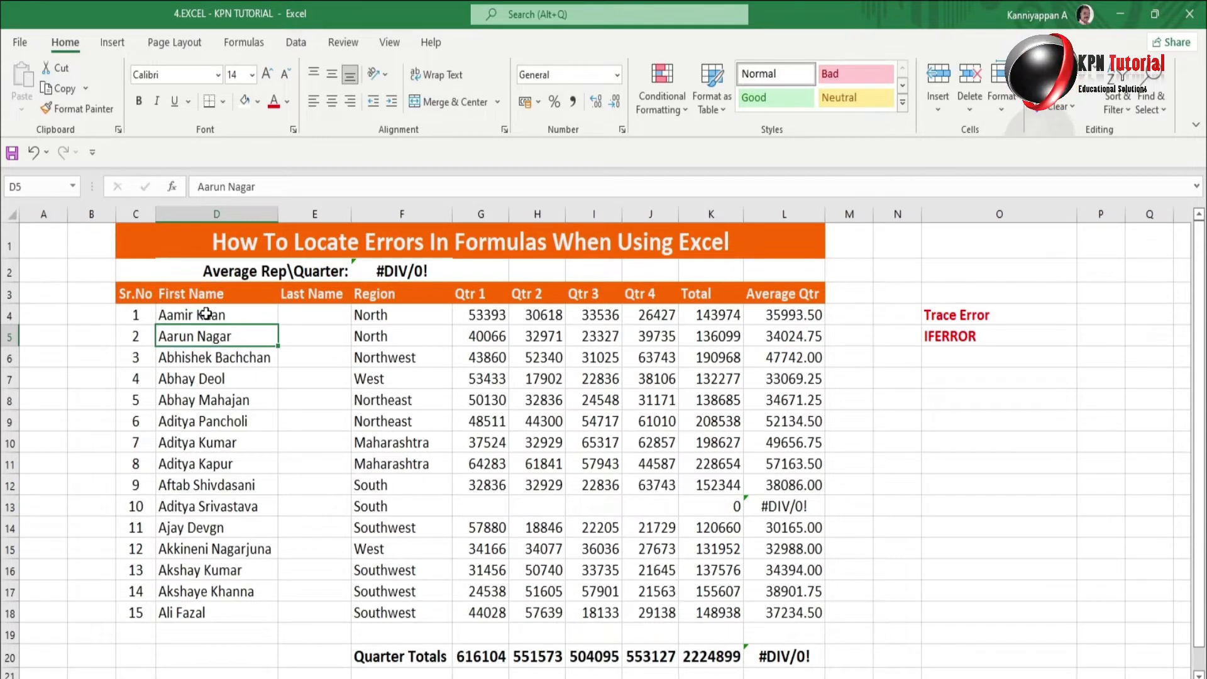
{"action": "left_click_drag", "start_coordinate": [206, 315], "coordinate": [207, 613]}
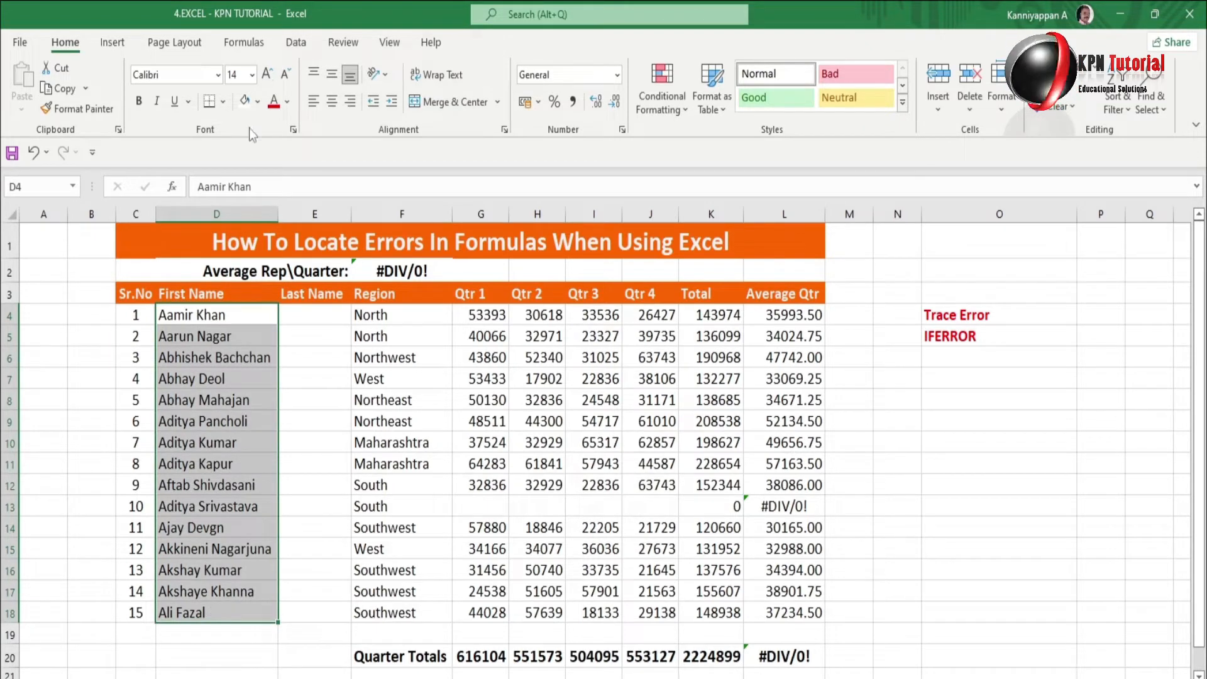
{"action": "left_click", "coordinate": [297, 44]}
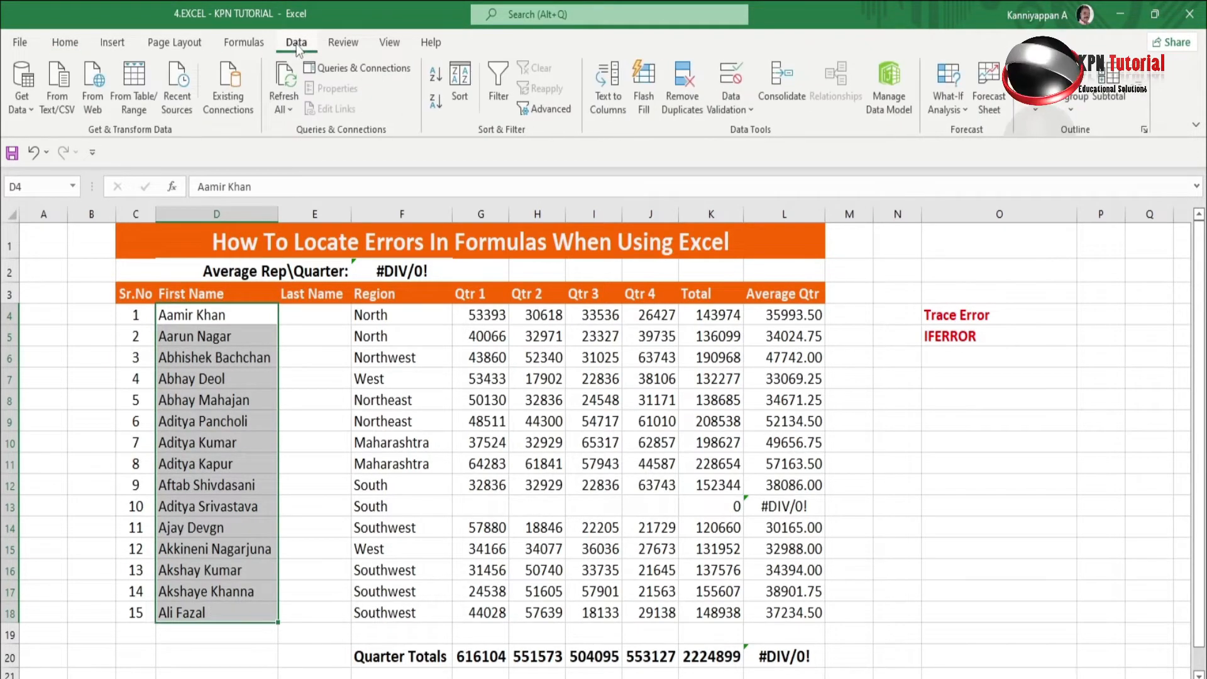
Launch the Text to Columns wizard with Delimited chosen and move to the delimiter step.
{"action": "left_click", "coordinate": [613, 110]}
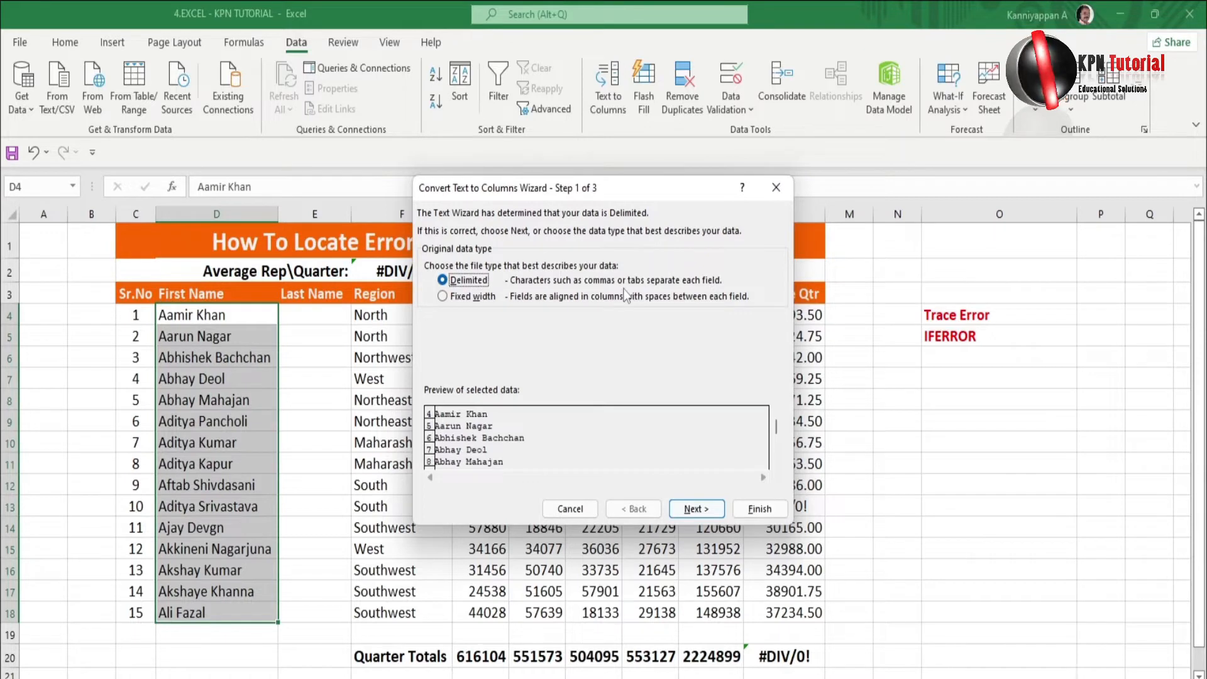
{"action": "left_click", "coordinate": [696, 511]}
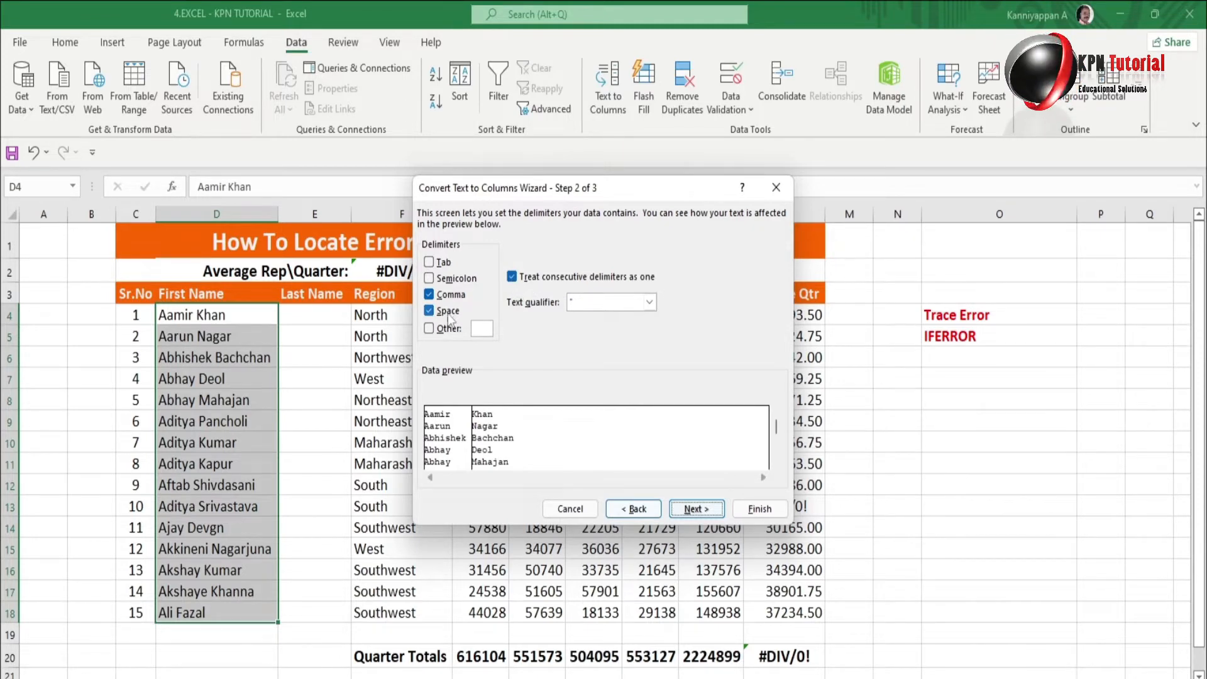
Split the names on spaces with General format and destination $D$4.
{"action": "left_click", "coordinate": [692, 509]}
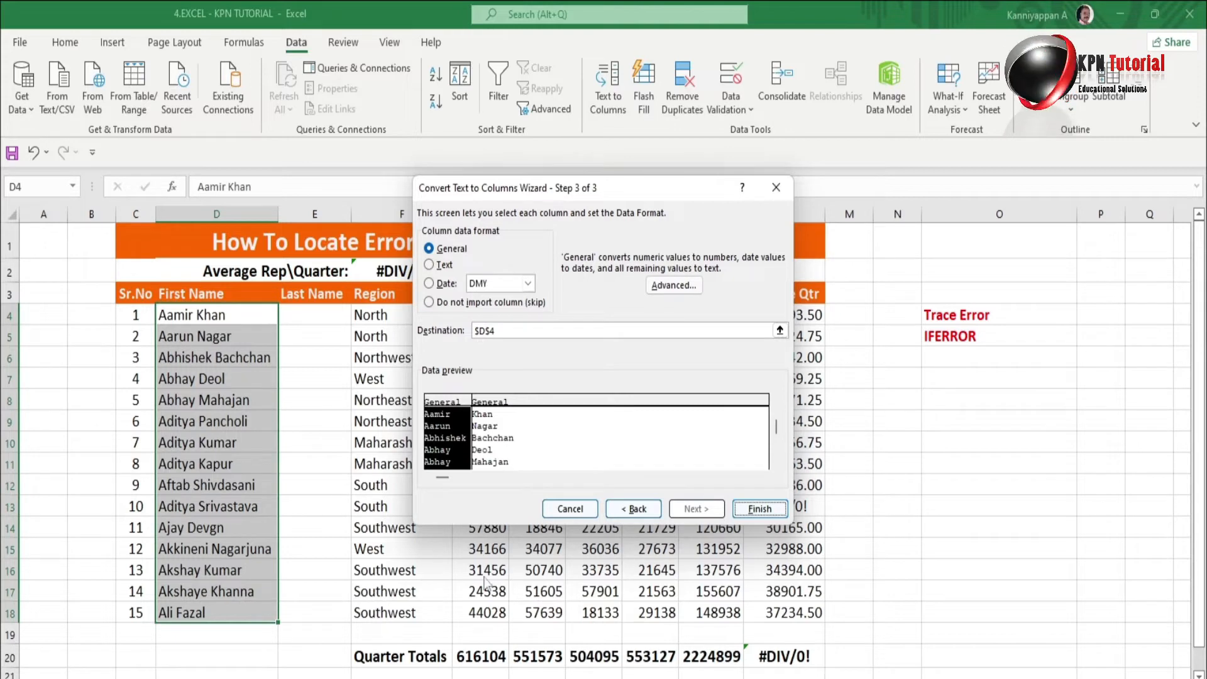
{"action": "left_click", "coordinate": [756, 510]}
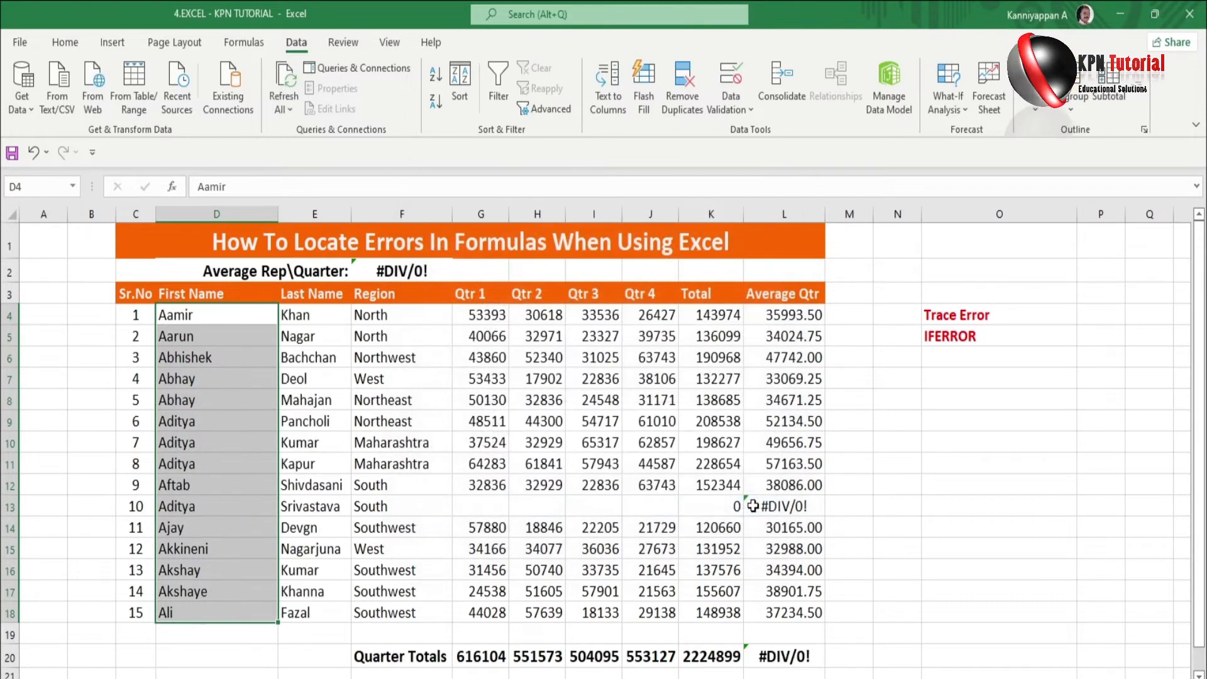
{"action": "left_click", "coordinate": [242, 321]}
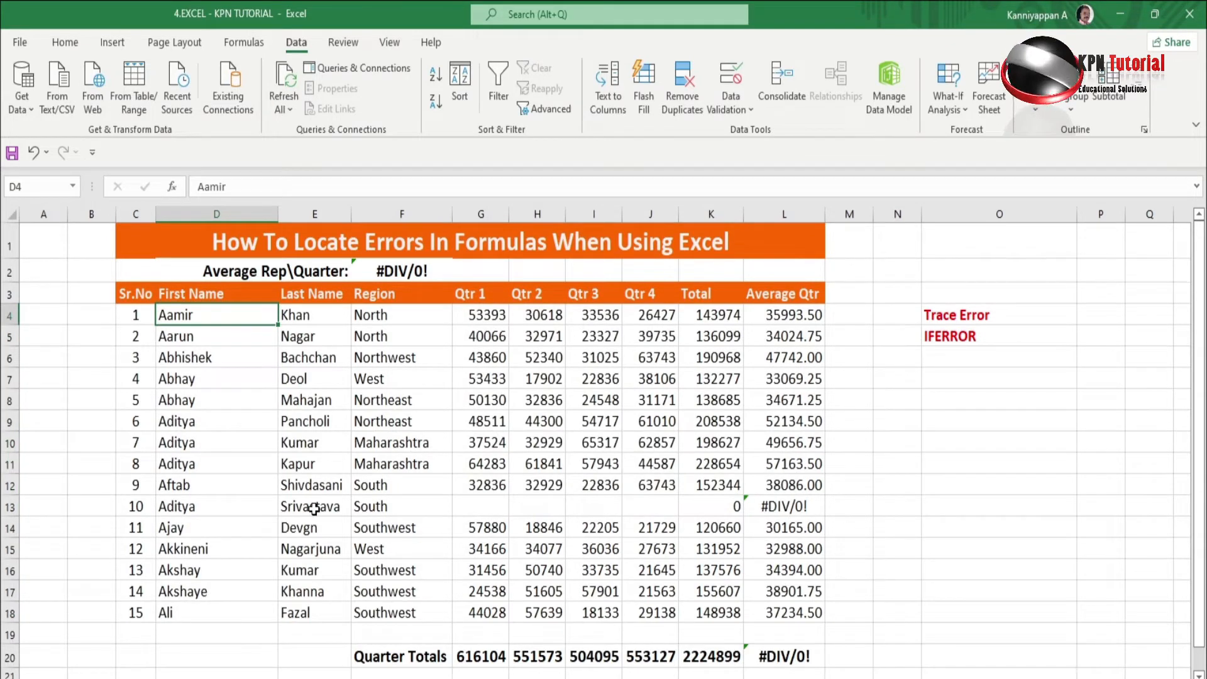
{"action": "double_click", "coordinate": [279, 214]}
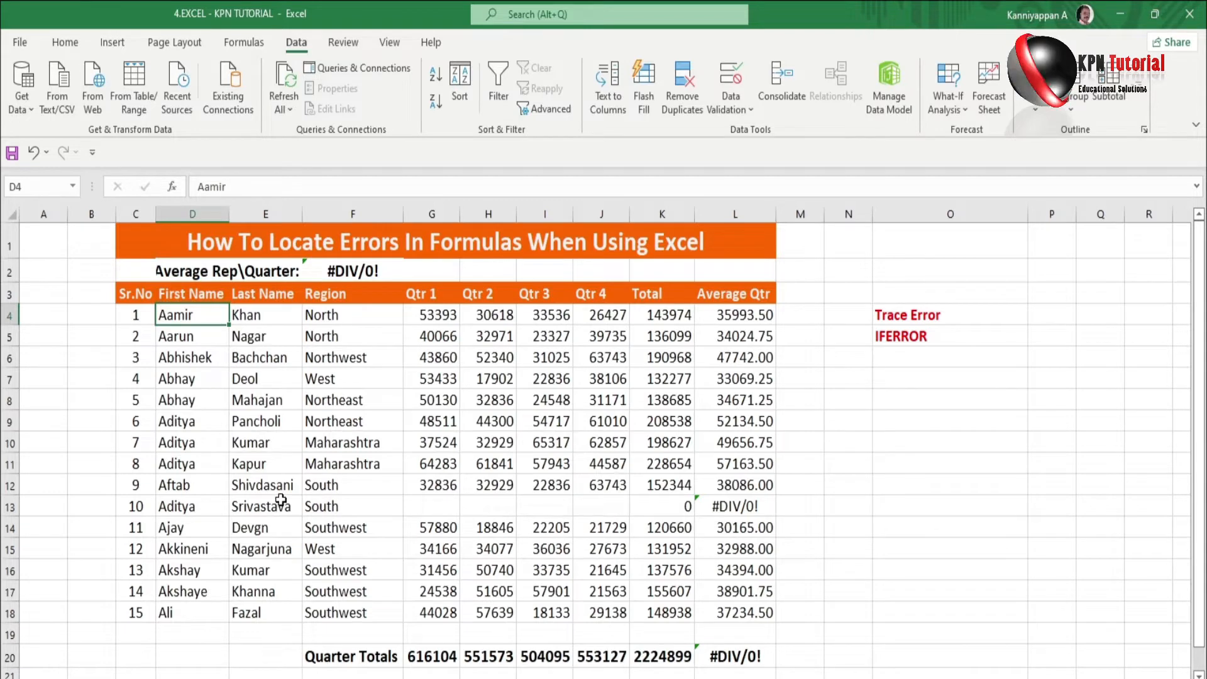
{"action": "left_click", "coordinate": [438, 507]}
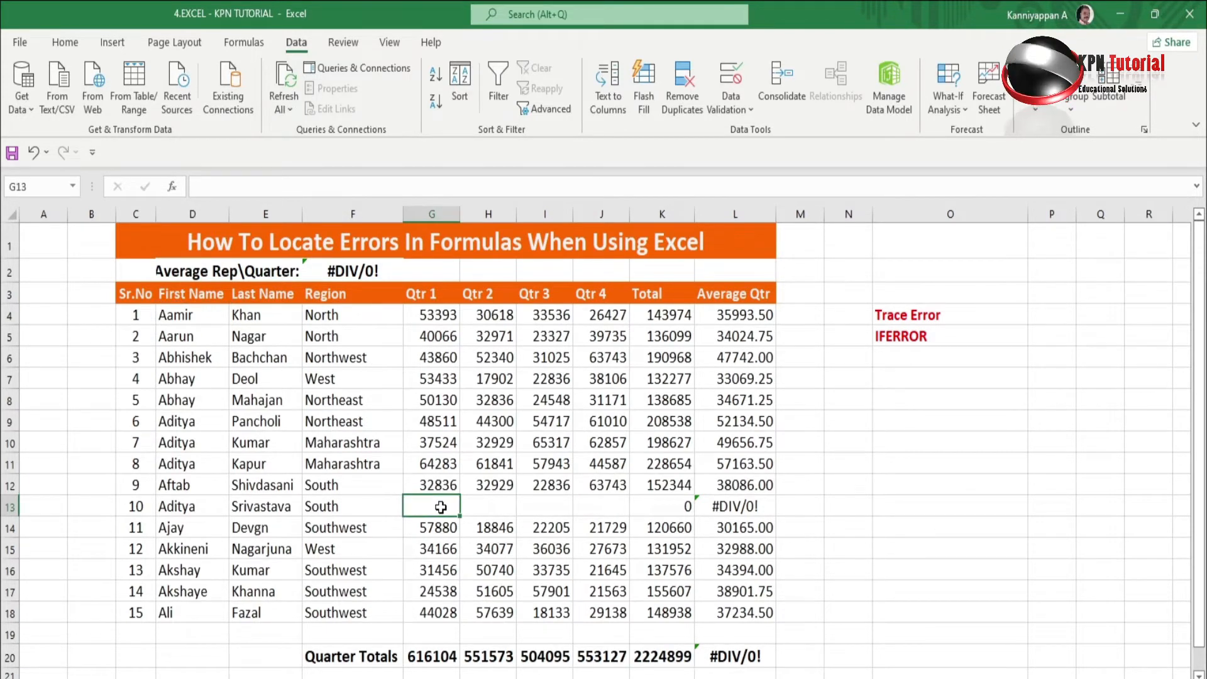
{"action": "left_click", "coordinate": [921, 360]}
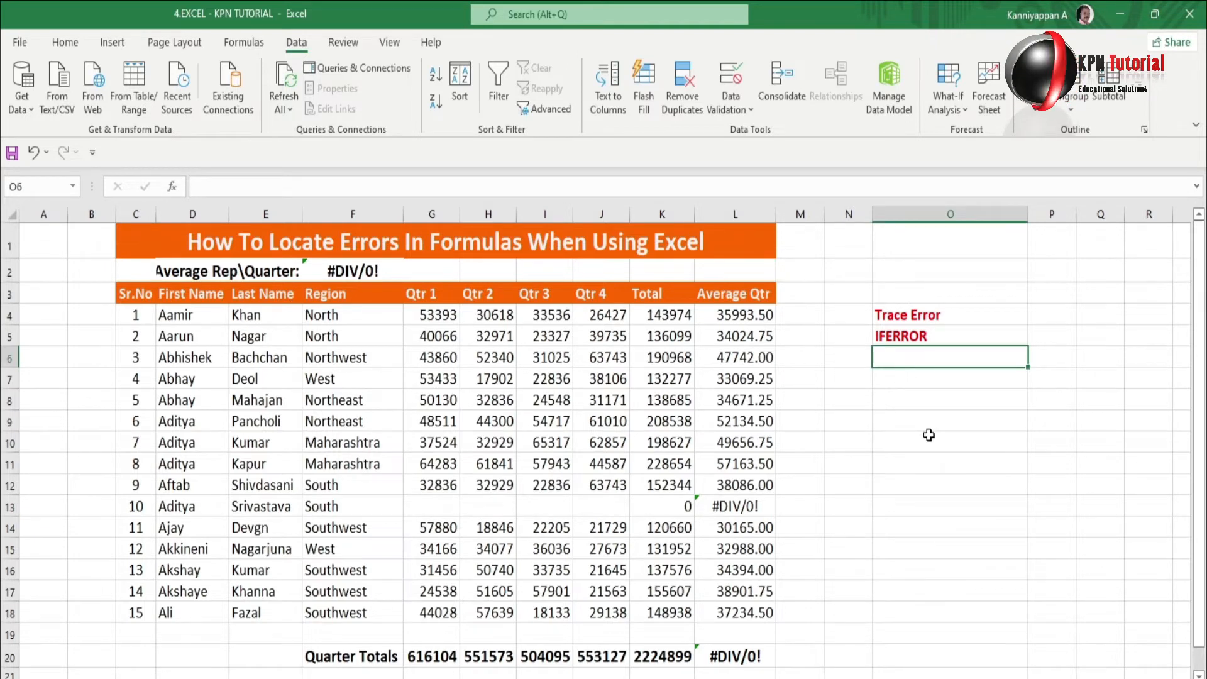
{"action": "key", "text": "F2"}
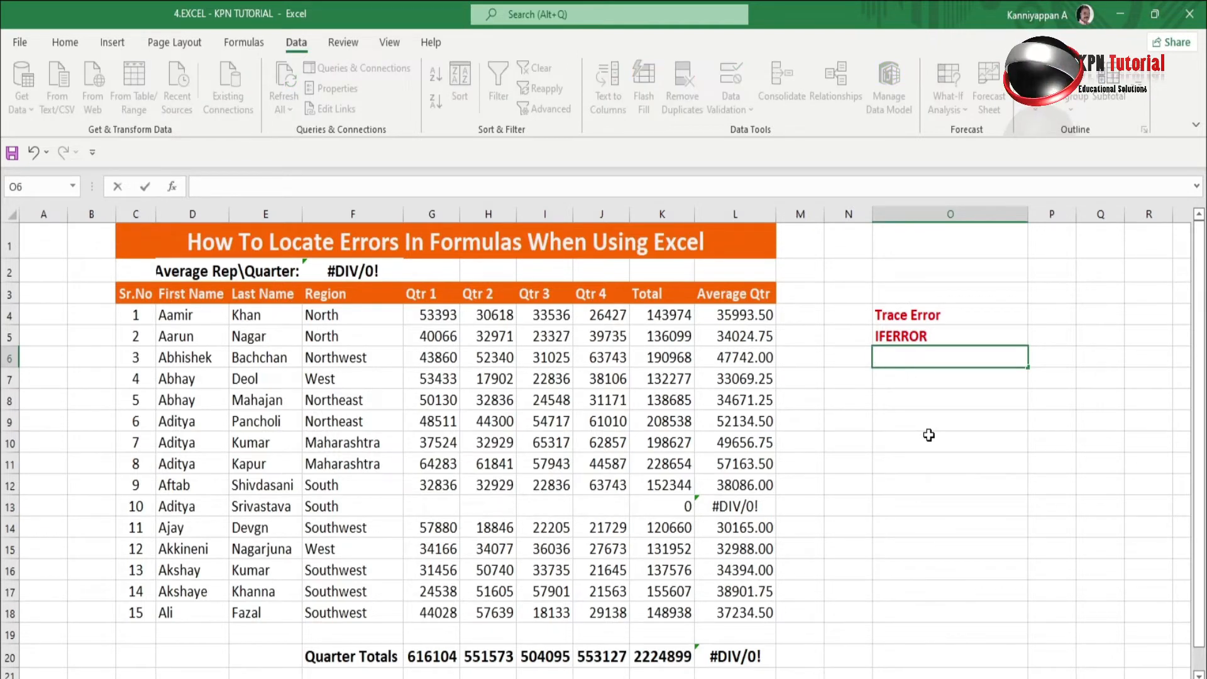
{"action": "type", "text": "Na"}
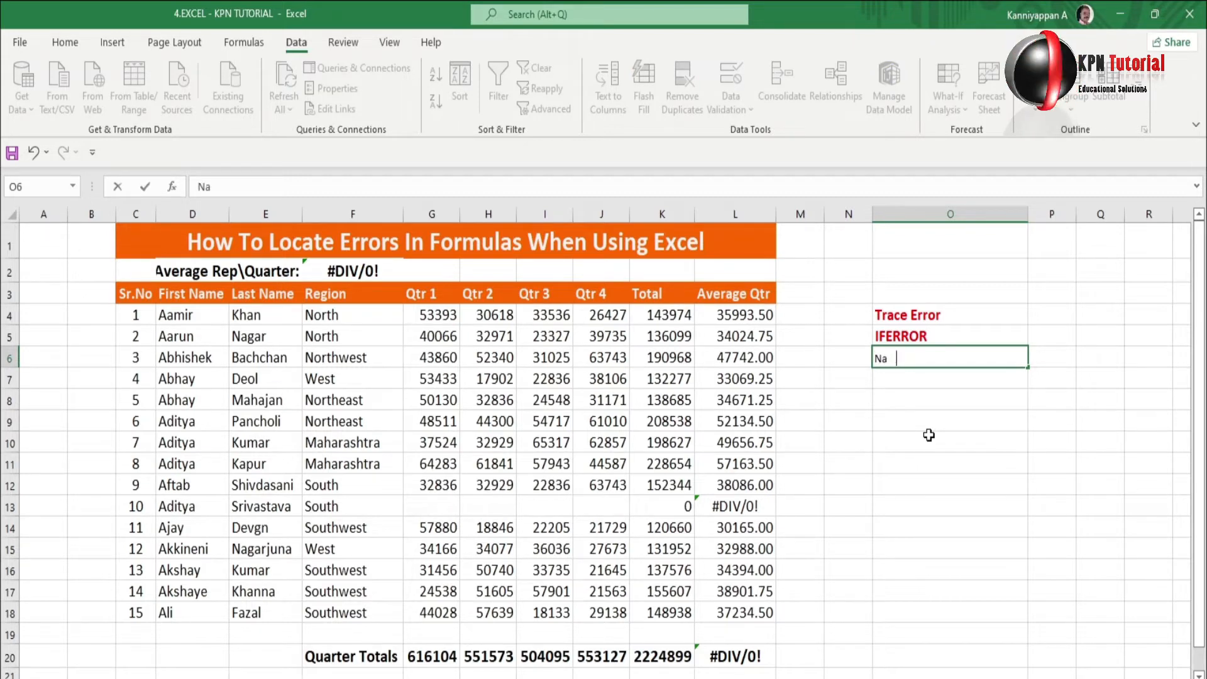
{"action": "type", "text": "me Sepera"}
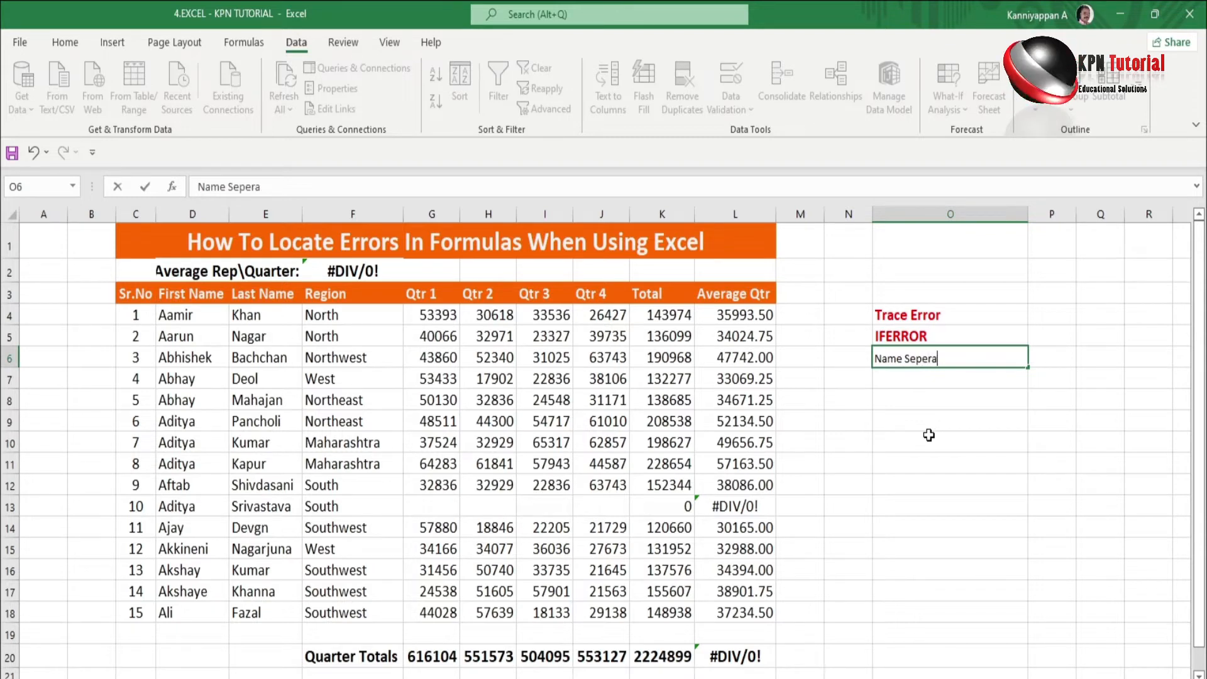
{"action": "type", "text": "ted"}
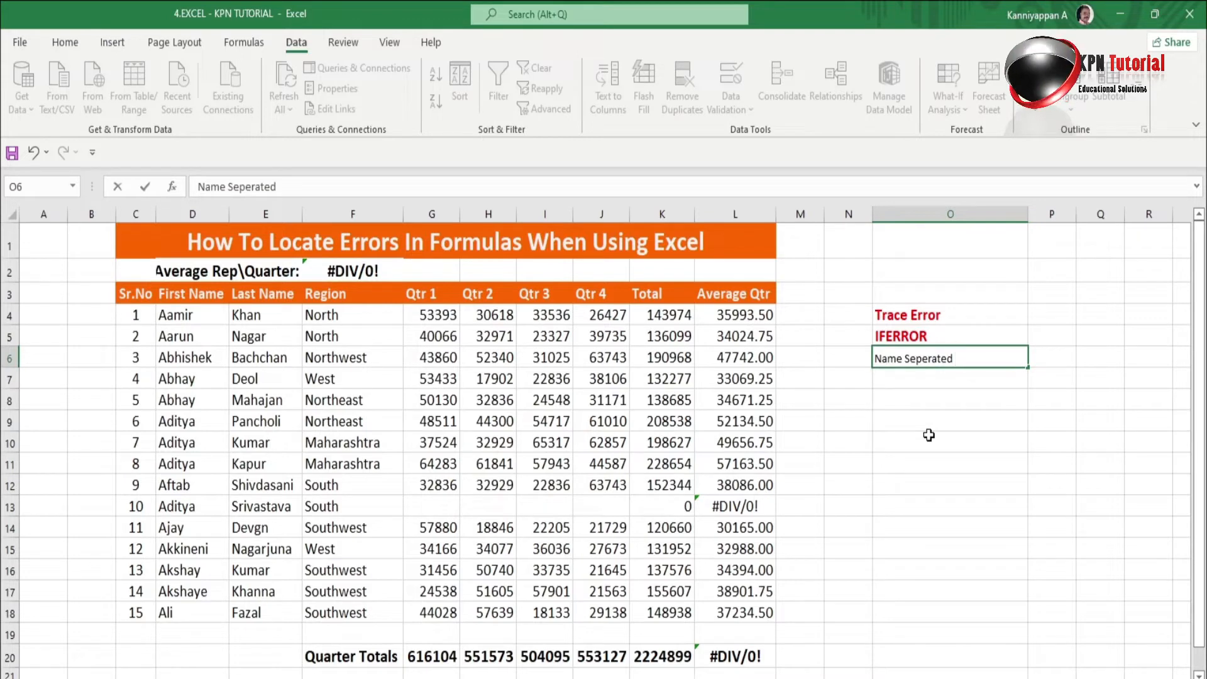
{"action": "key", "text": "Return"}
{"action": "key", "text": "Up"}
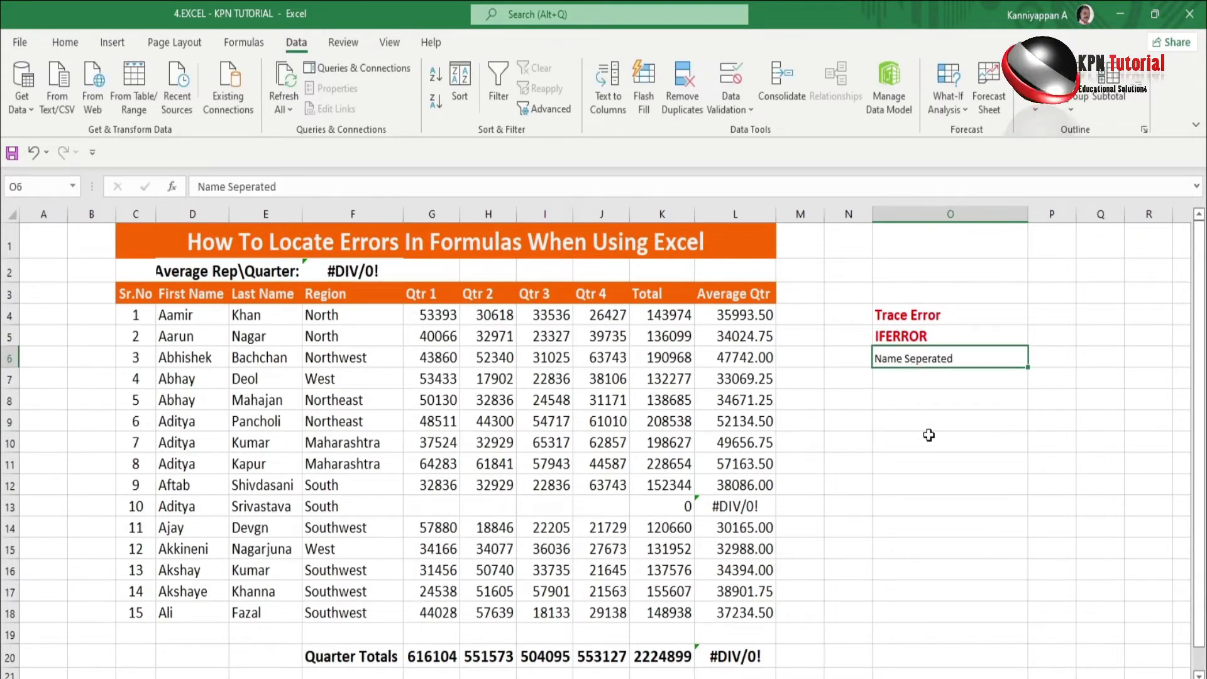
{"action": "left_click", "coordinate": [899, 345]}
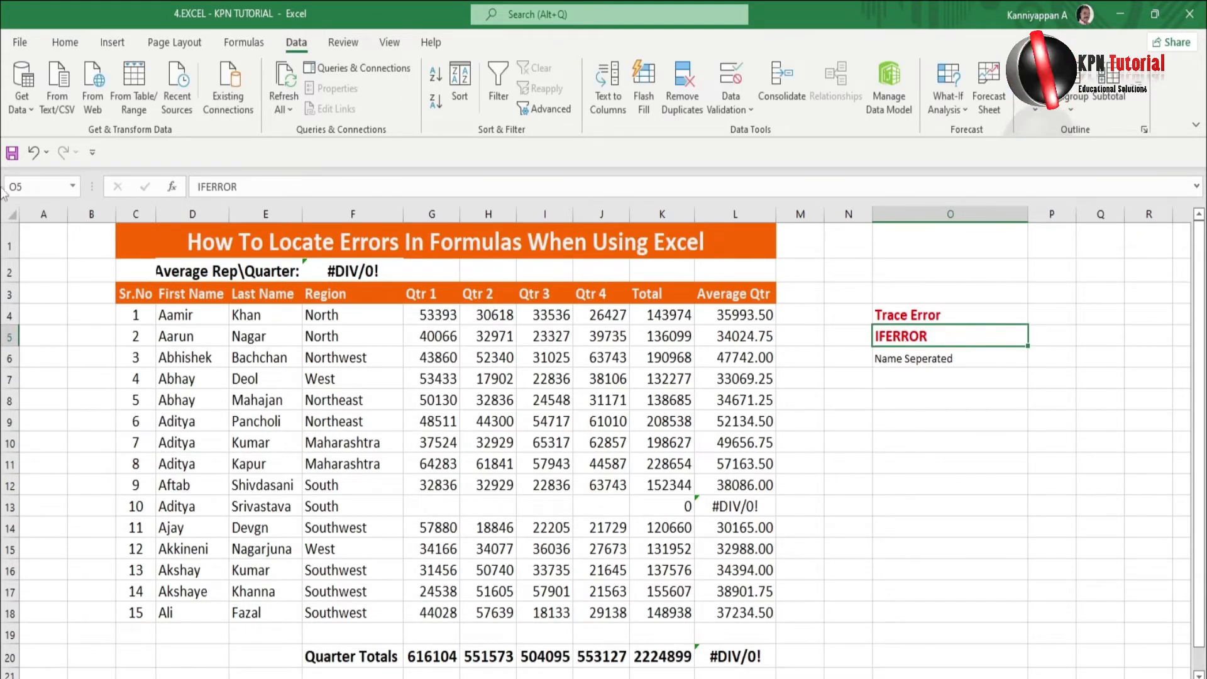
{"action": "left_click", "coordinate": [55, 51]}
{"action": "left_click", "coordinate": [77, 108]}
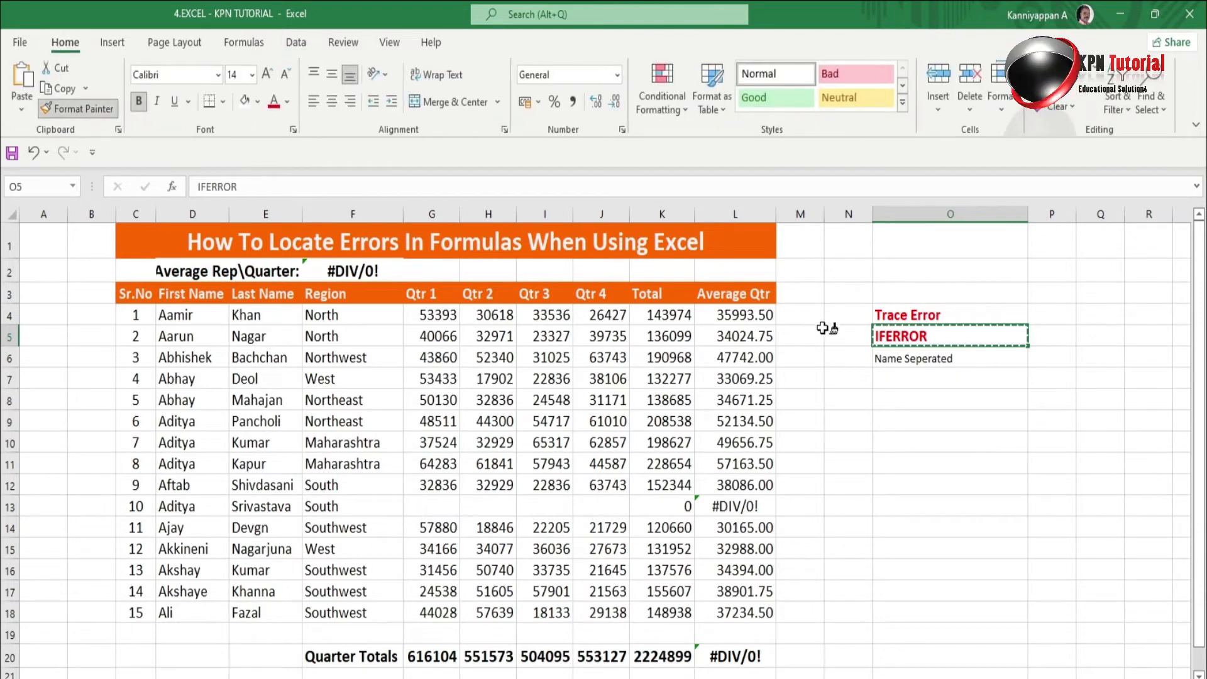
{"action": "left_click", "coordinate": [906, 364]}
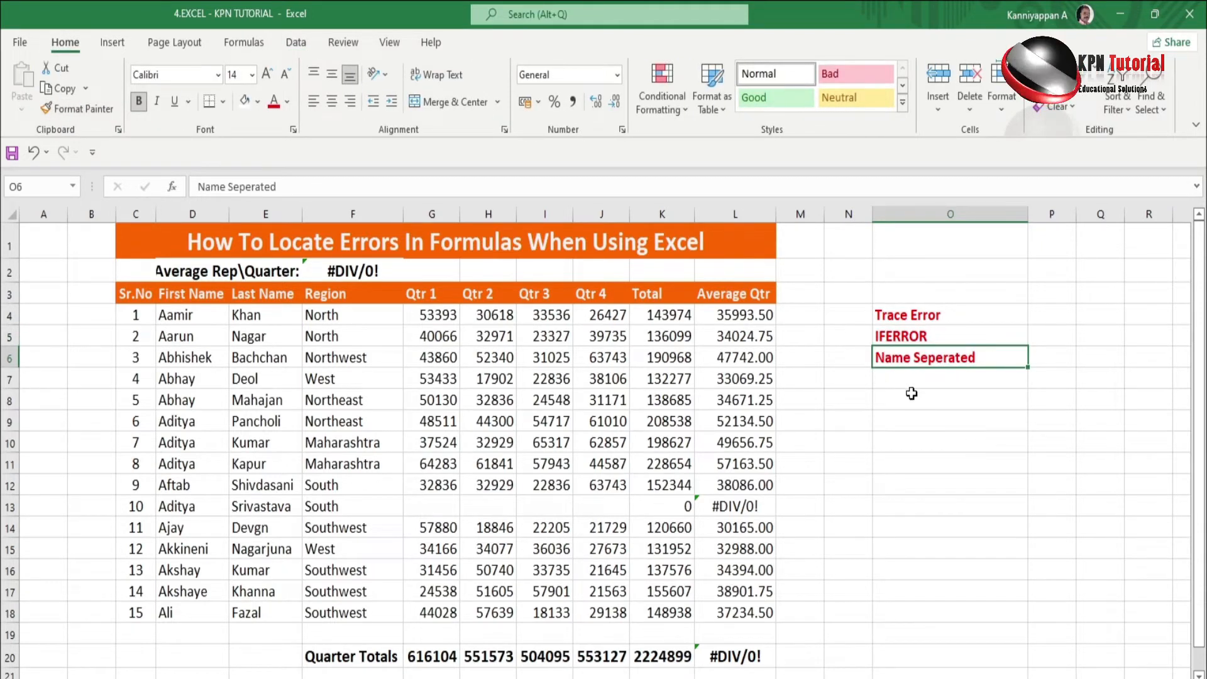
{"action": "left_click", "coordinate": [941, 385]}
{"action": "left_click", "coordinate": [976, 356]}
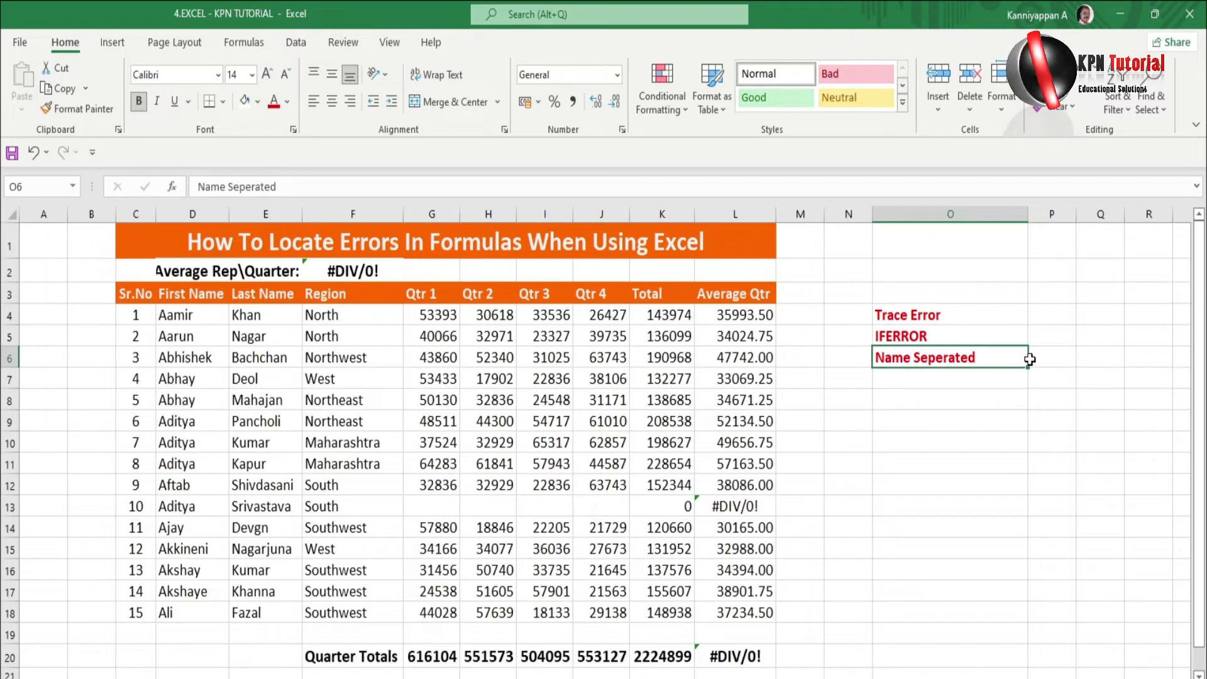
{"action": "left_click", "coordinate": [1045, 361]}
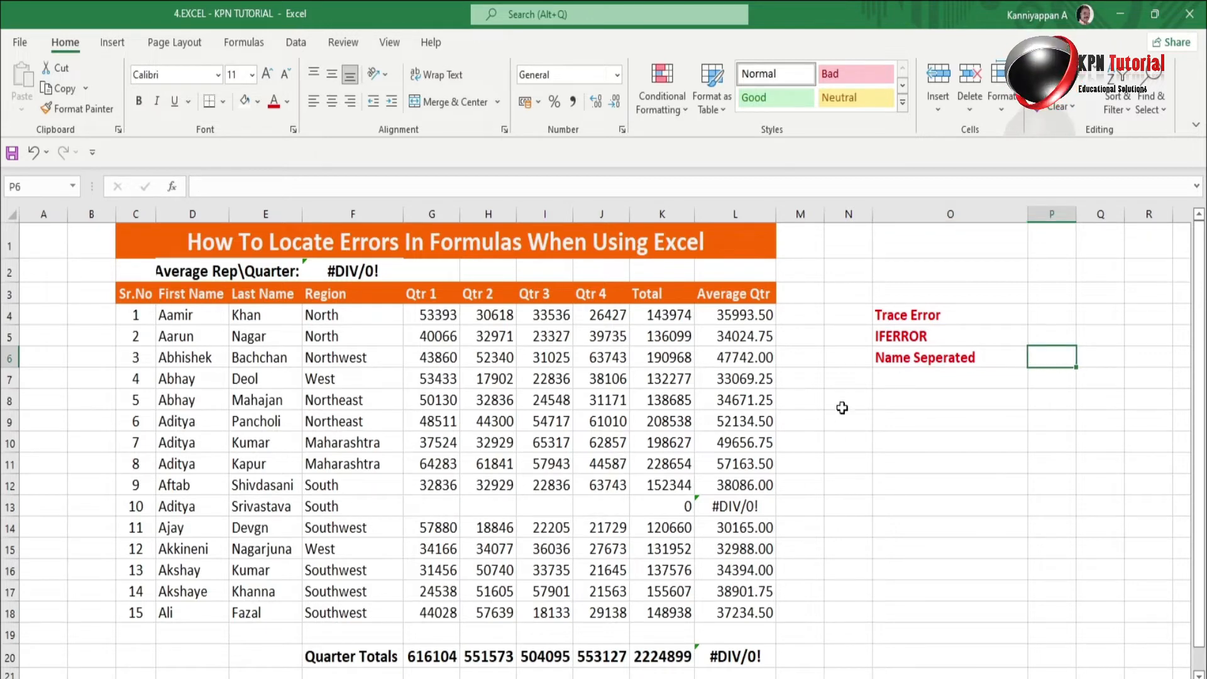
{"action": "left_click", "coordinate": [930, 317]}
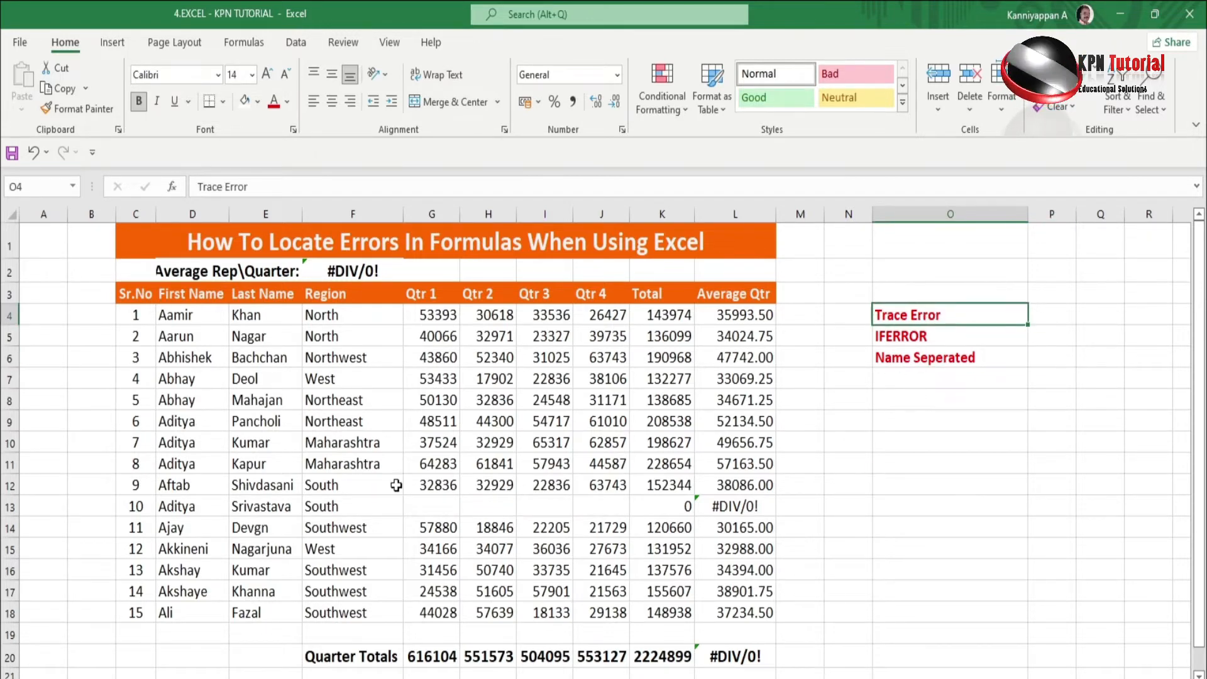
{"action": "left_click", "coordinate": [356, 271]}
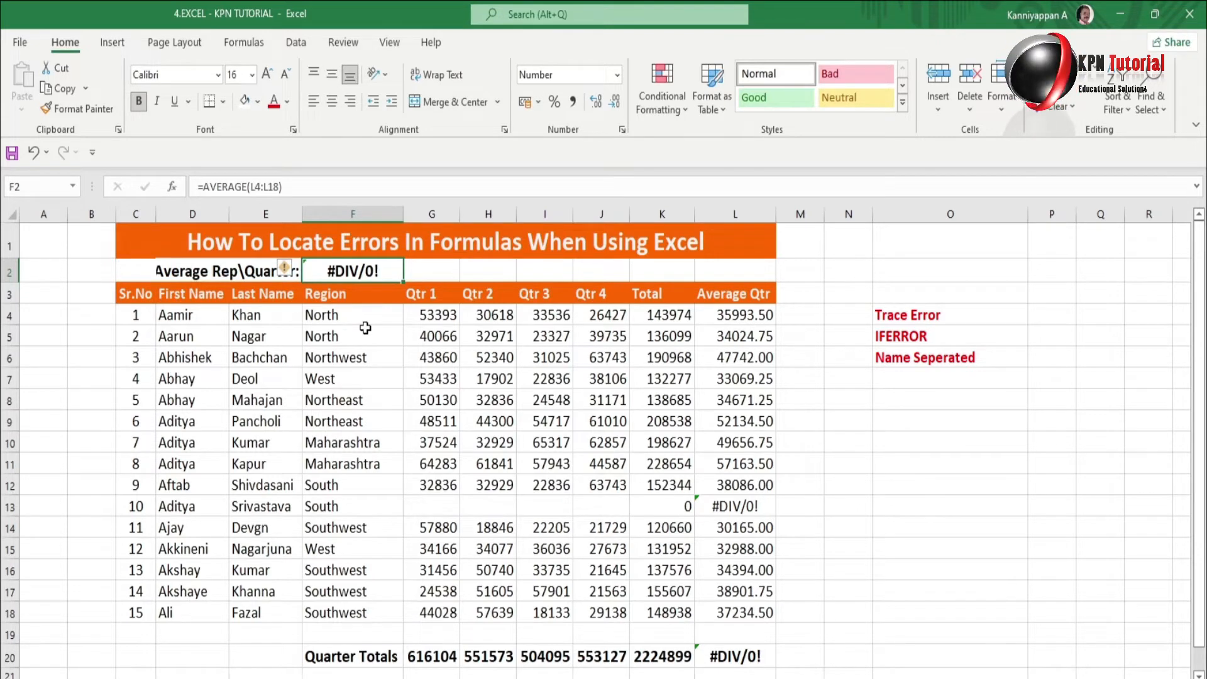
Run Trace Error on the #DIV/0! average to draw arrows from G13:J13 to F2.
{"action": "left_click", "coordinate": [242, 47]}
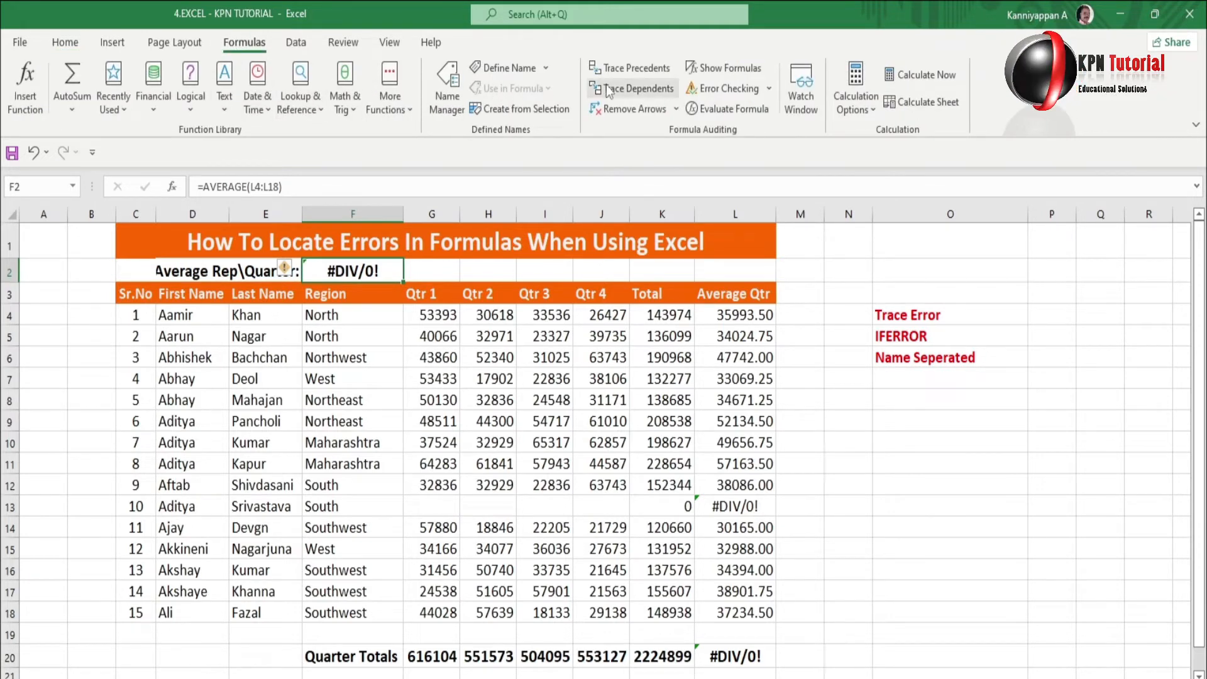
{"action": "left_click", "coordinate": [770, 90]}
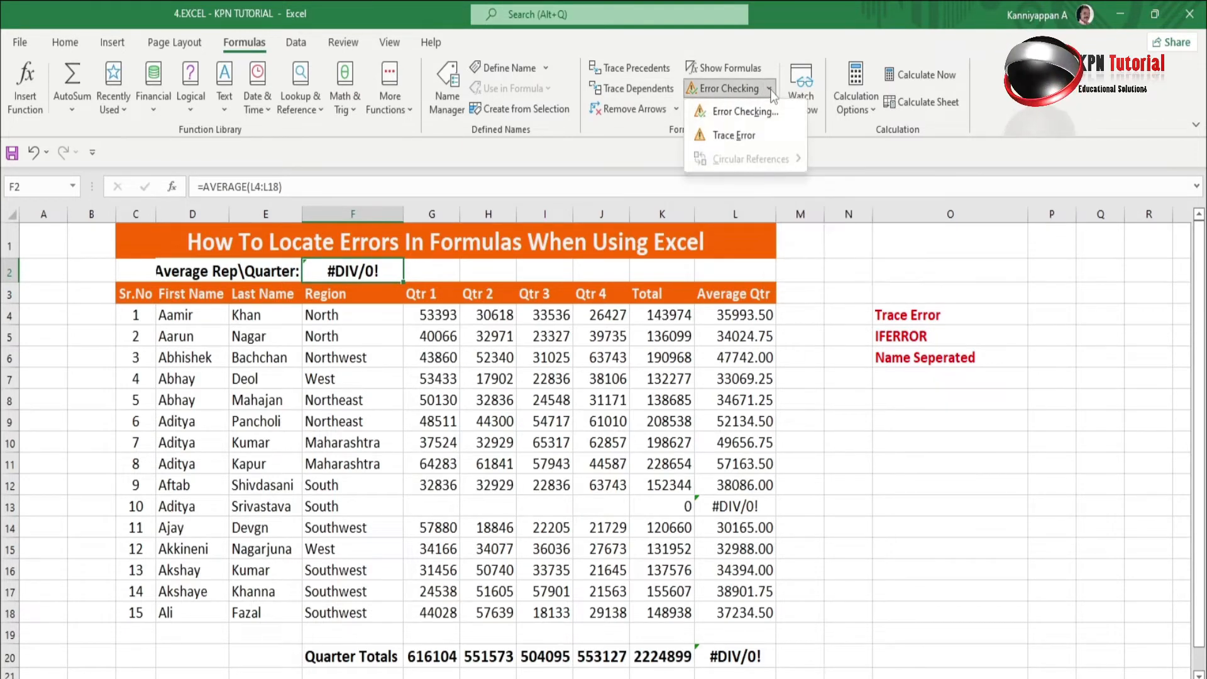
{"action": "left_click", "coordinate": [738, 139]}
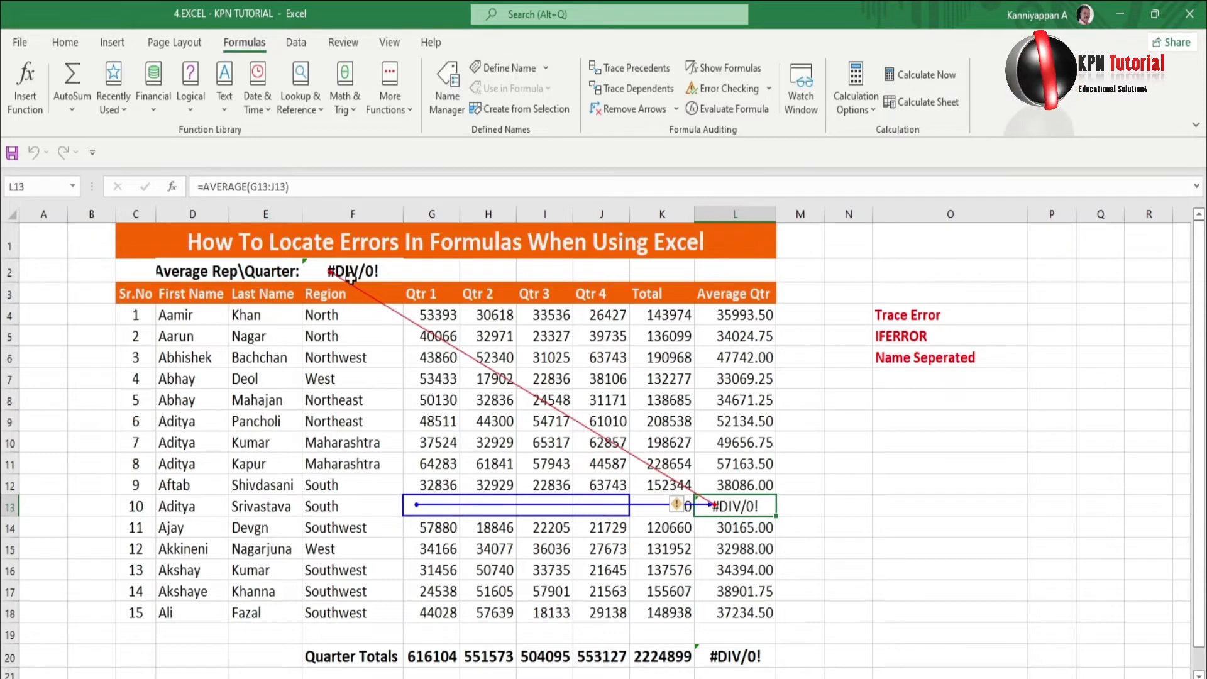
{"action": "left_click", "coordinate": [771, 90]}
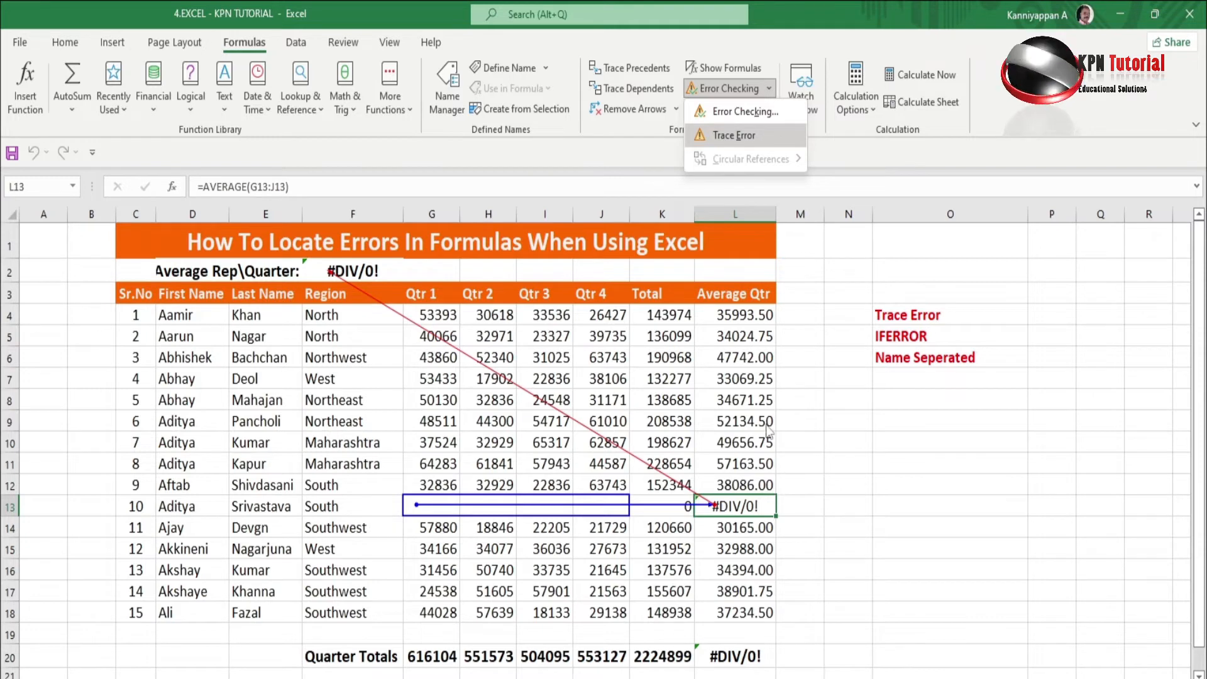
{"action": "left_click", "coordinate": [791, 489]}
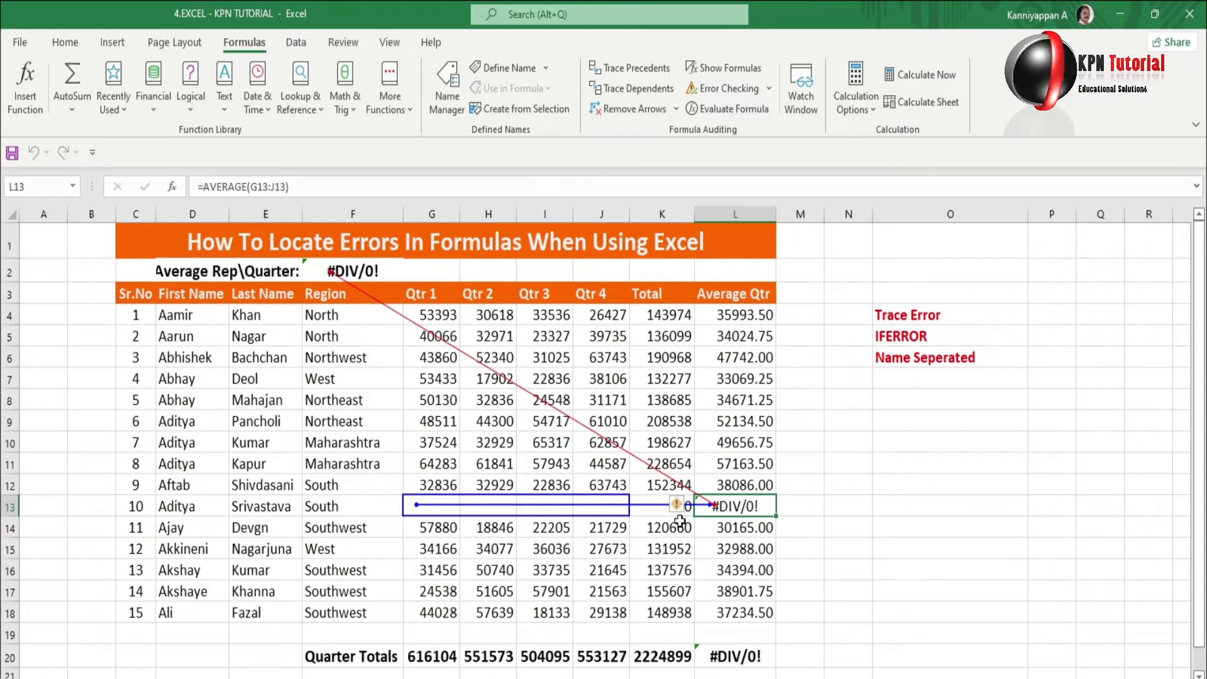
{"action": "mouse_move", "coordinate": [679, 514]}
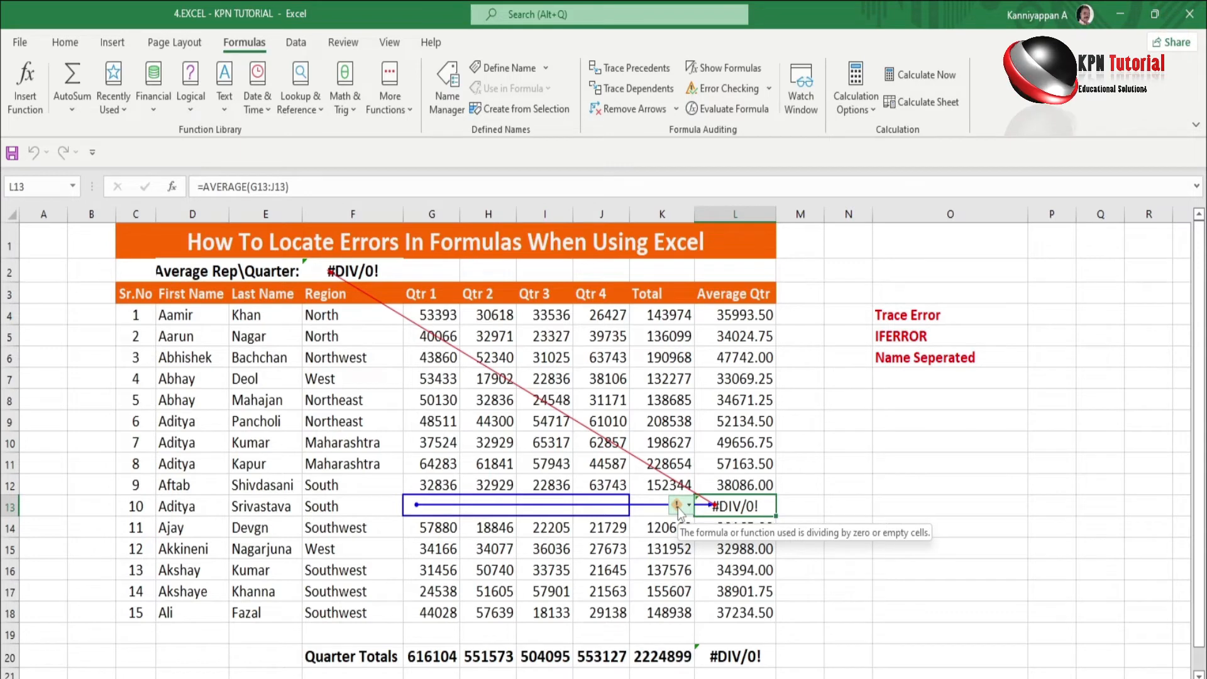
{"action": "left_click", "coordinate": [647, 531]}
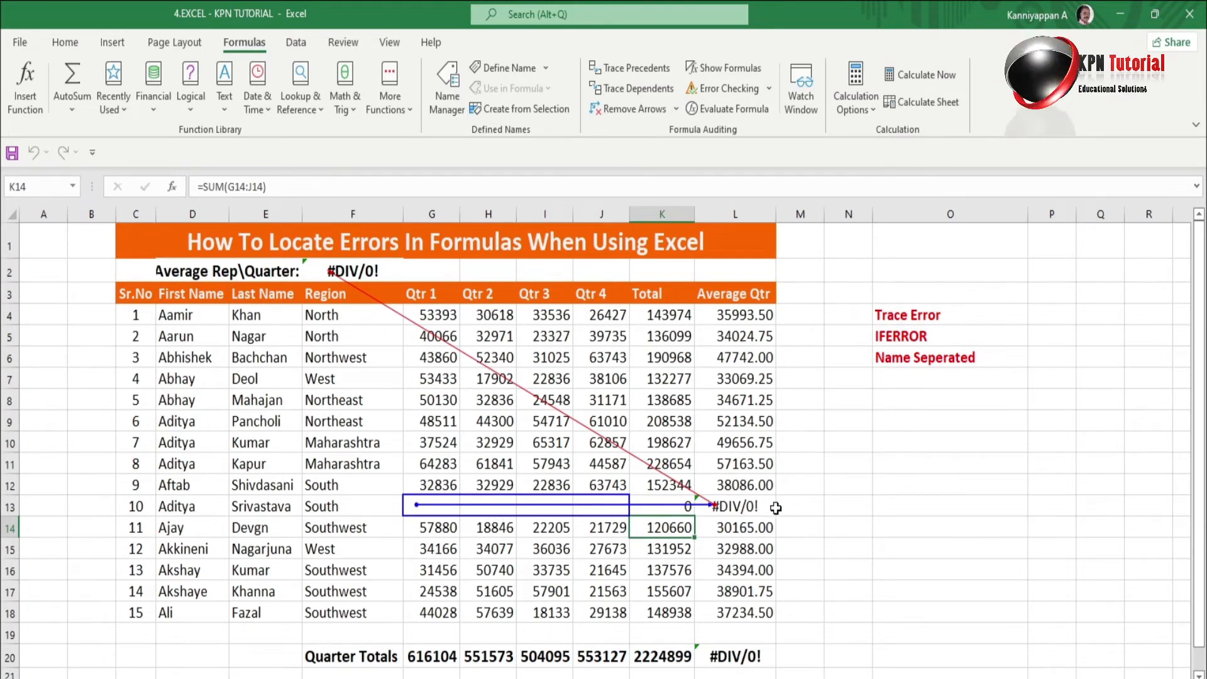
{"action": "left_click", "coordinate": [433, 507]}
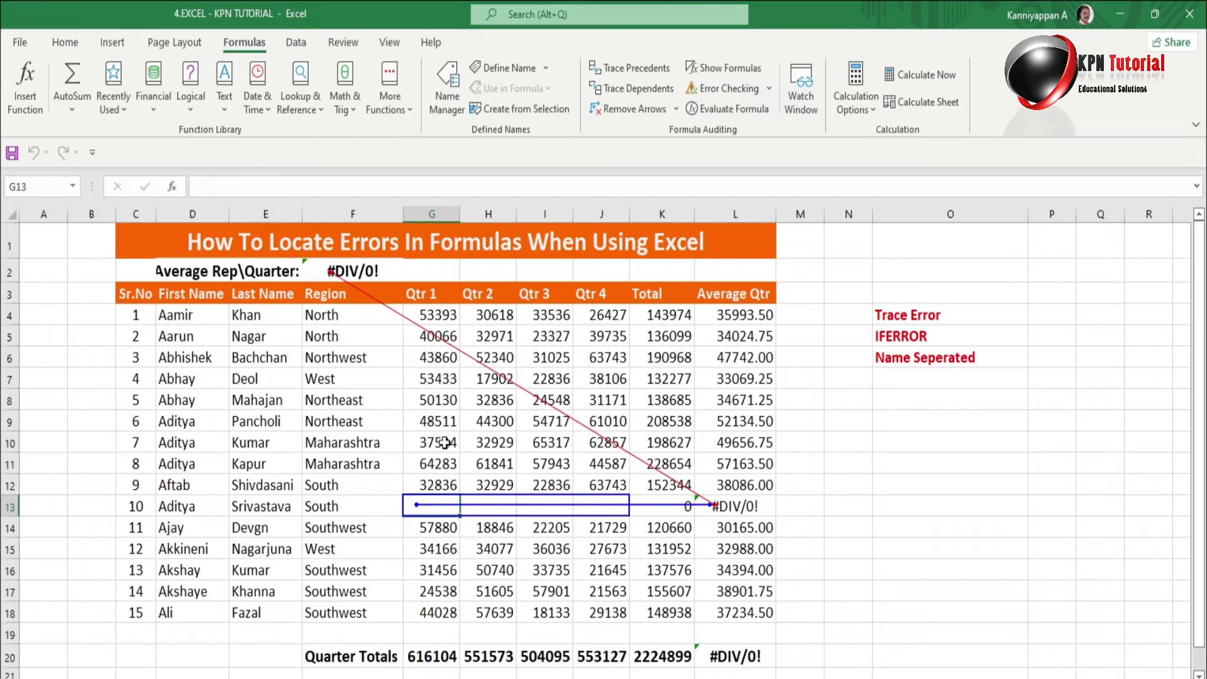
{"action": "left_click_drag", "start_coordinate": [439, 443], "coordinate": [623, 443]}
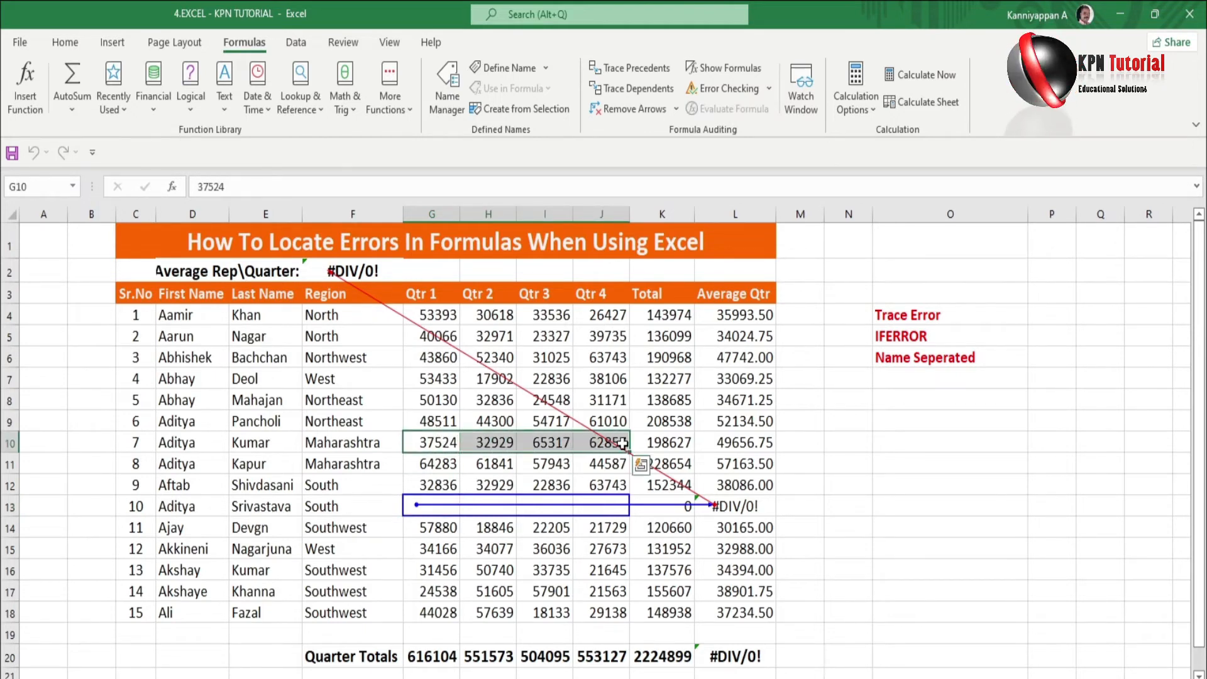
{"action": "key", "text": "ctrl+c"}
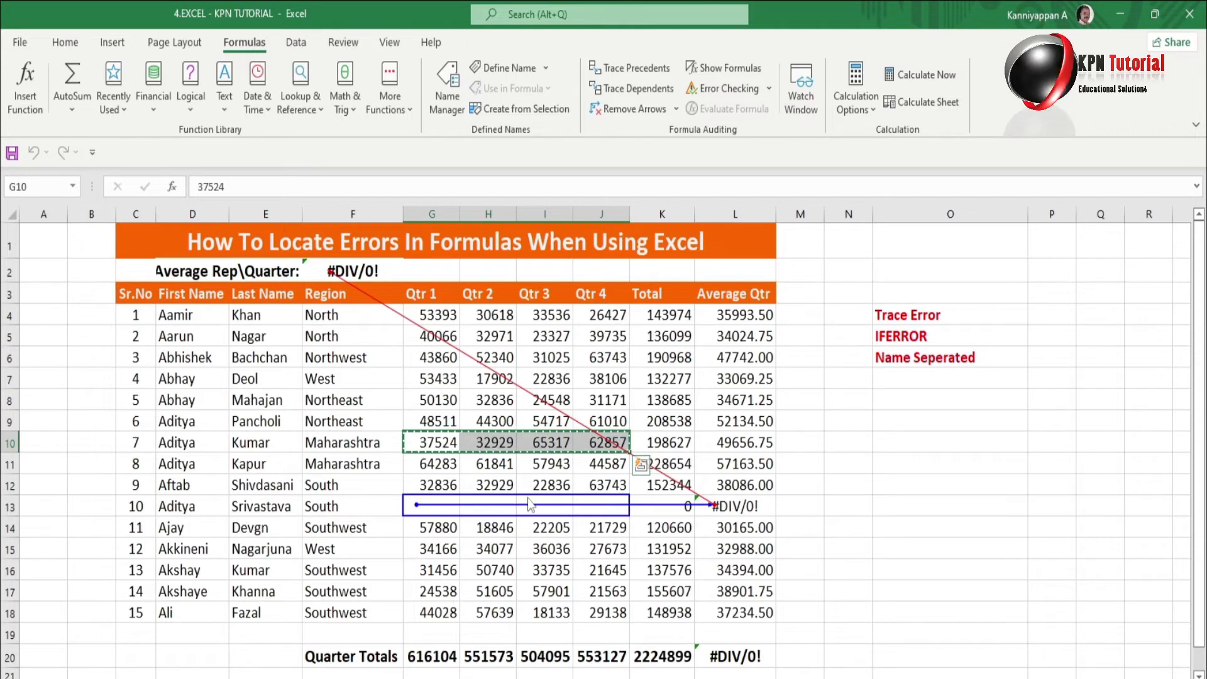
{"action": "left_click", "coordinate": [434, 508]}
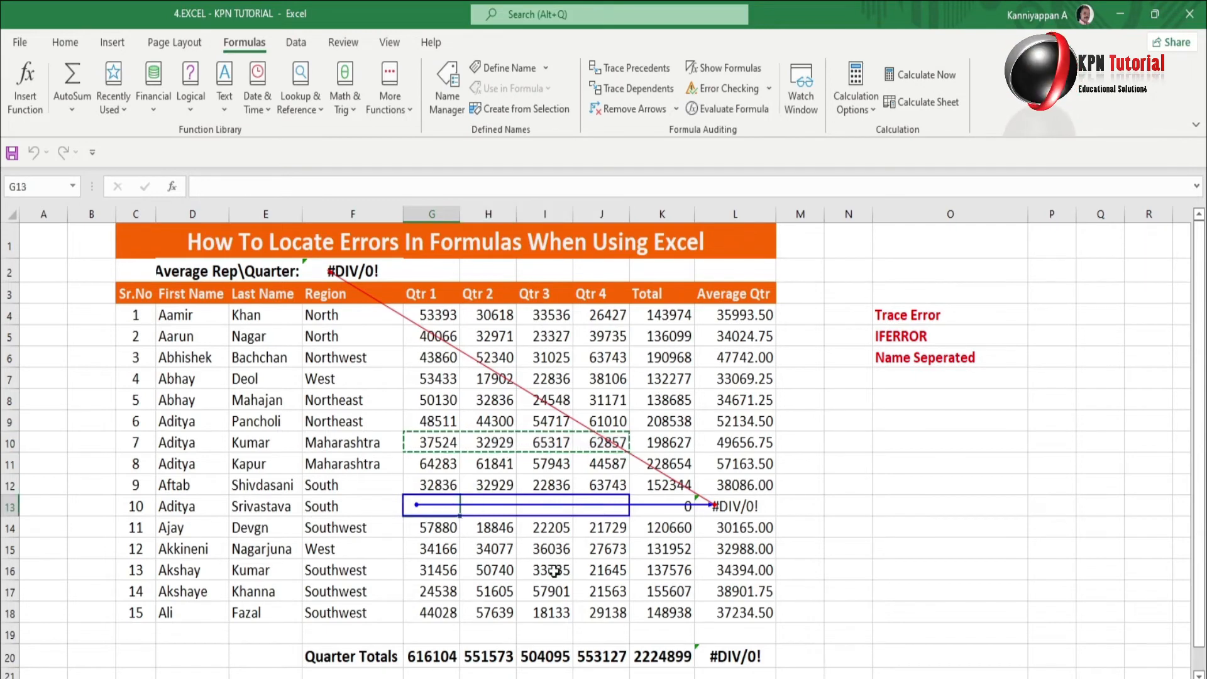
{"action": "key", "text": "ctrl+v"}
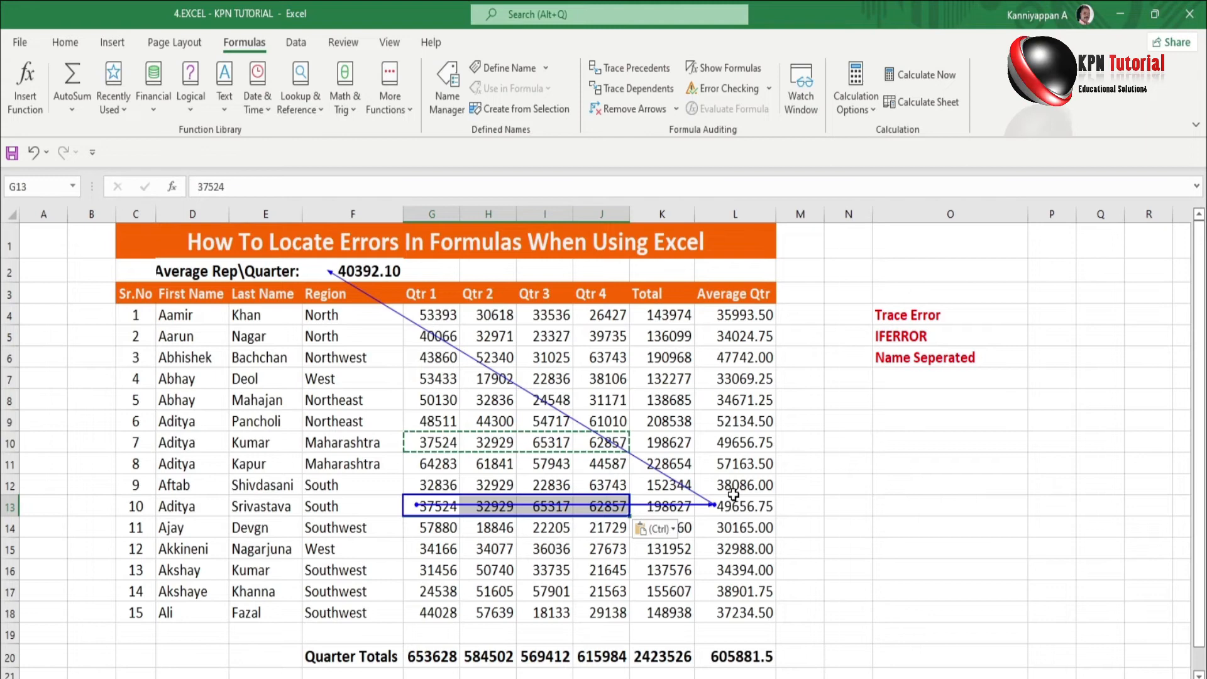
{"action": "key", "text": "Escape"}
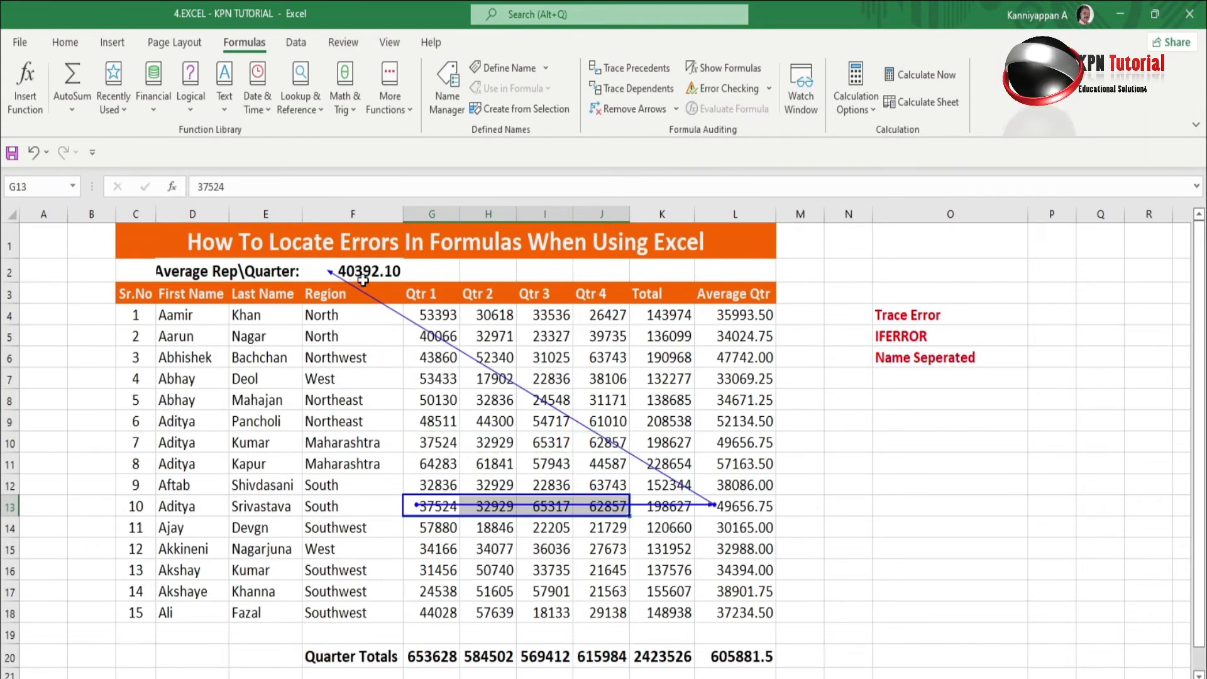
{"action": "key", "text": "ctrl+z"}
{"action": "key", "text": "Escape"}
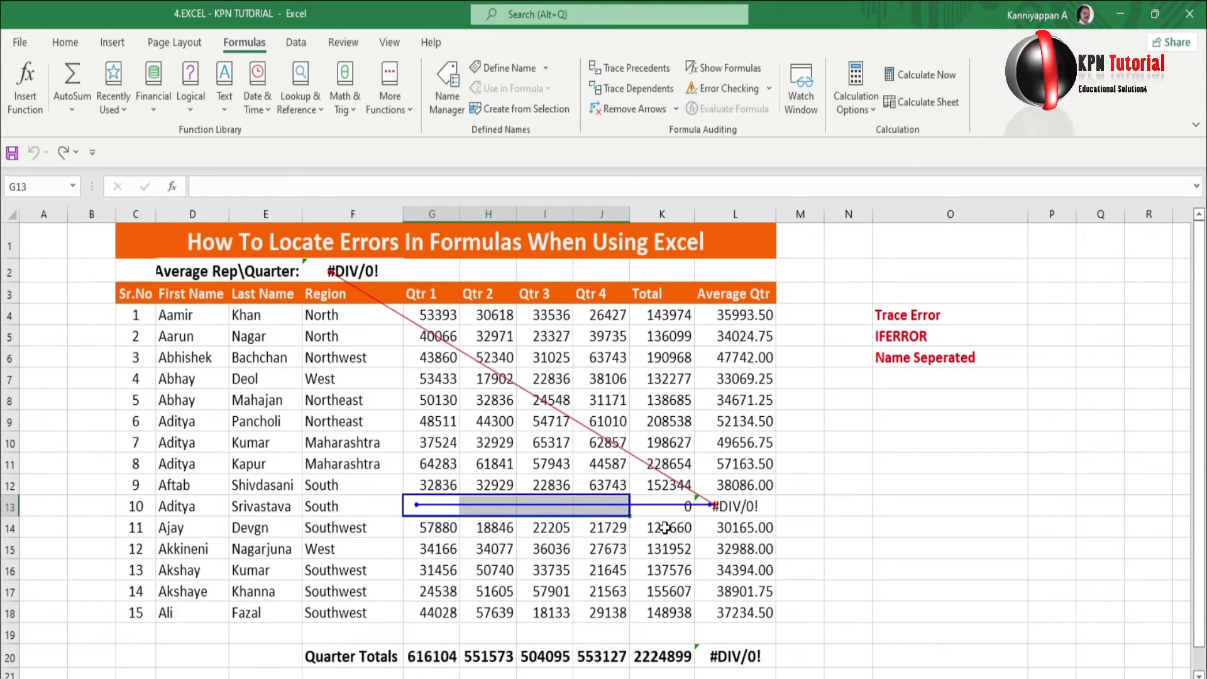
Change L13 to =IFERROR(AVERAGE(G13:J13),"") so it shows blank instead of #DIV/0!
{"action": "left_click", "coordinate": [743, 505]}
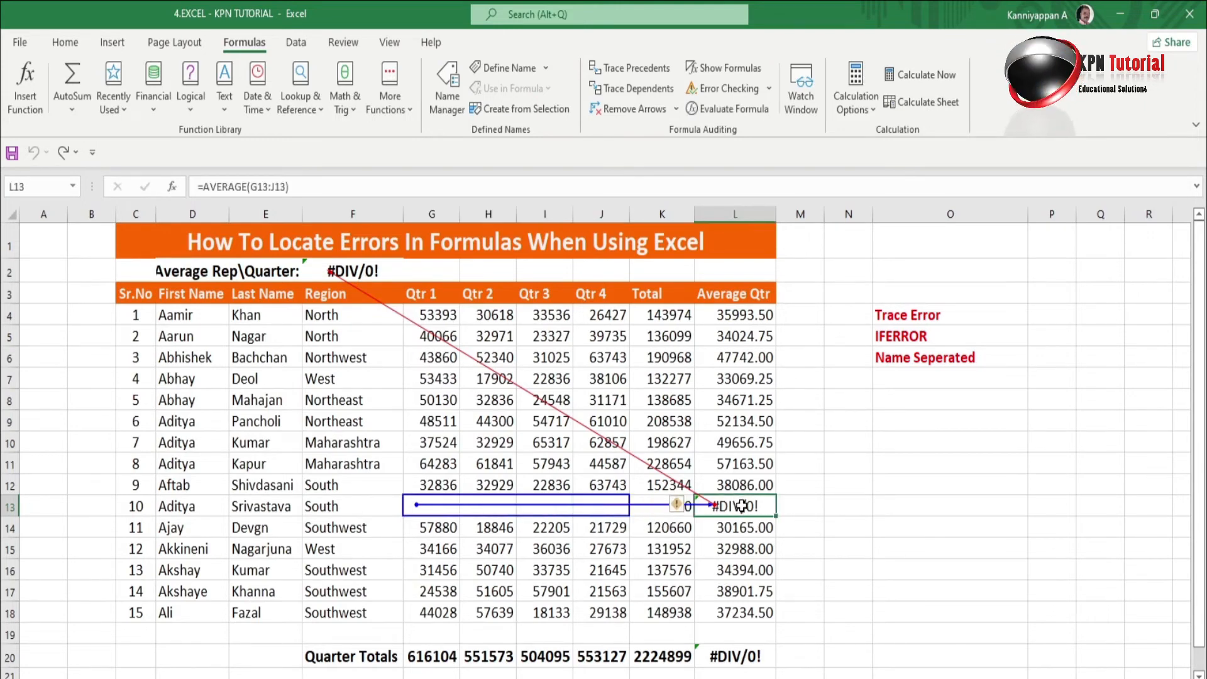
{"action": "left_click", "coordinate": [898, 339]}
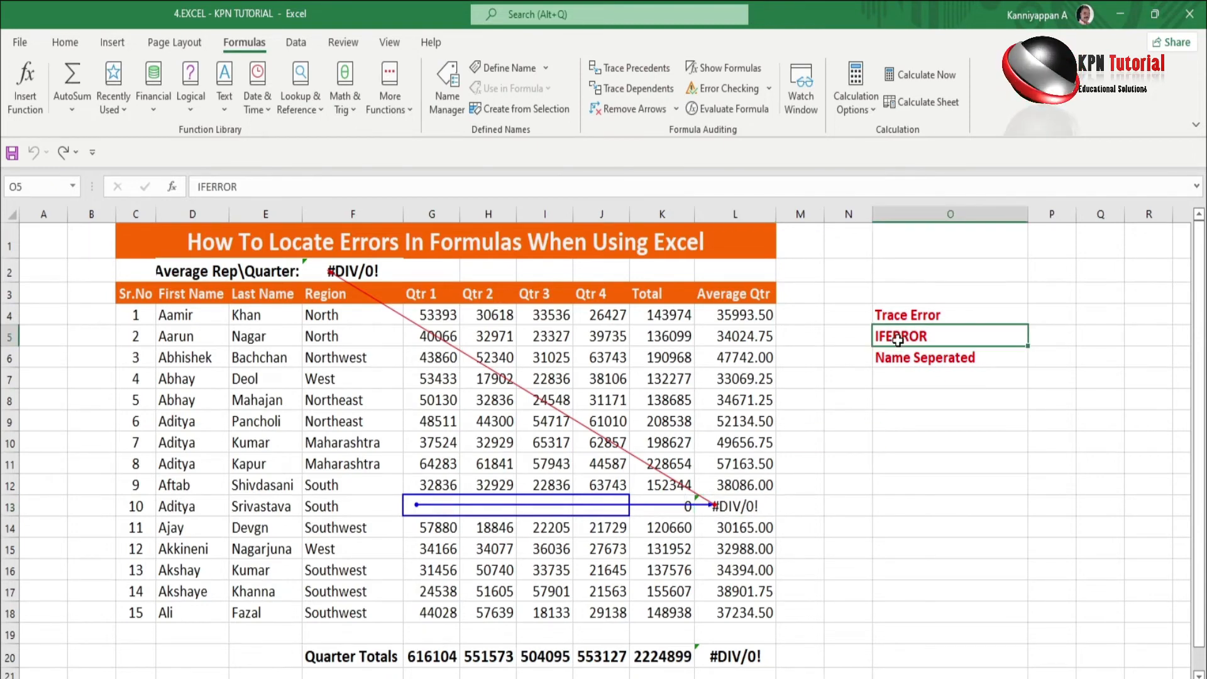
{"action": "left_click", "coordinate": [746, 507]}
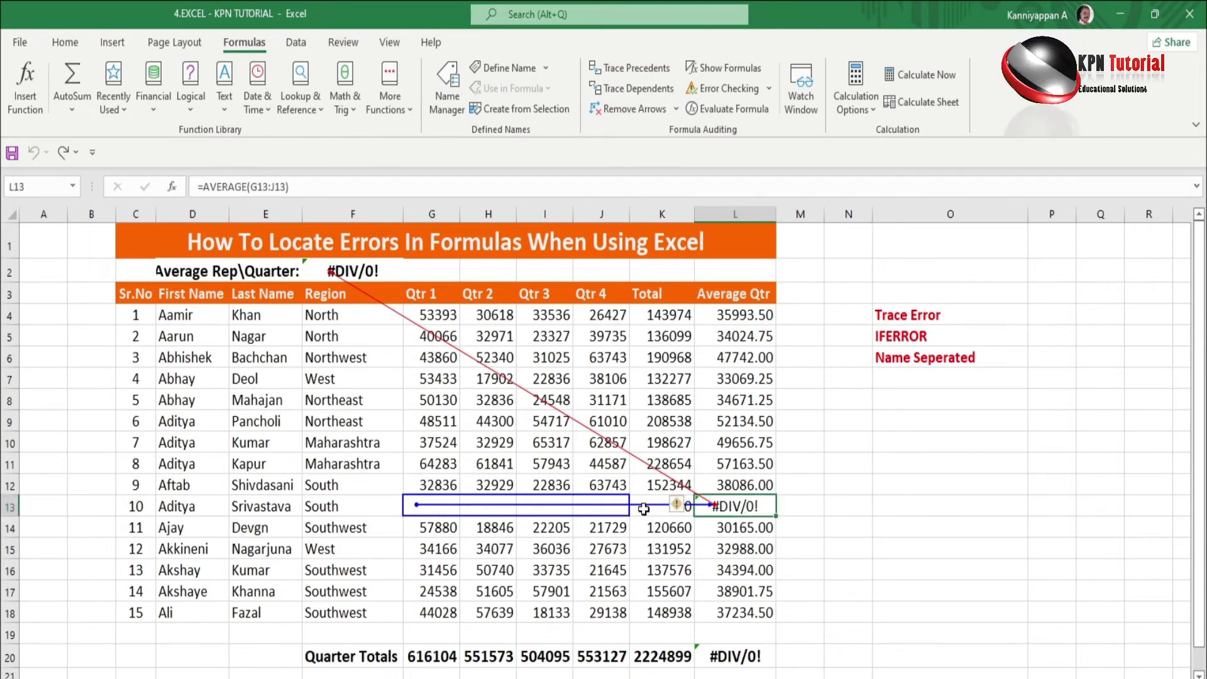
{"action": "left_click", "coordinate": [205, 188]}
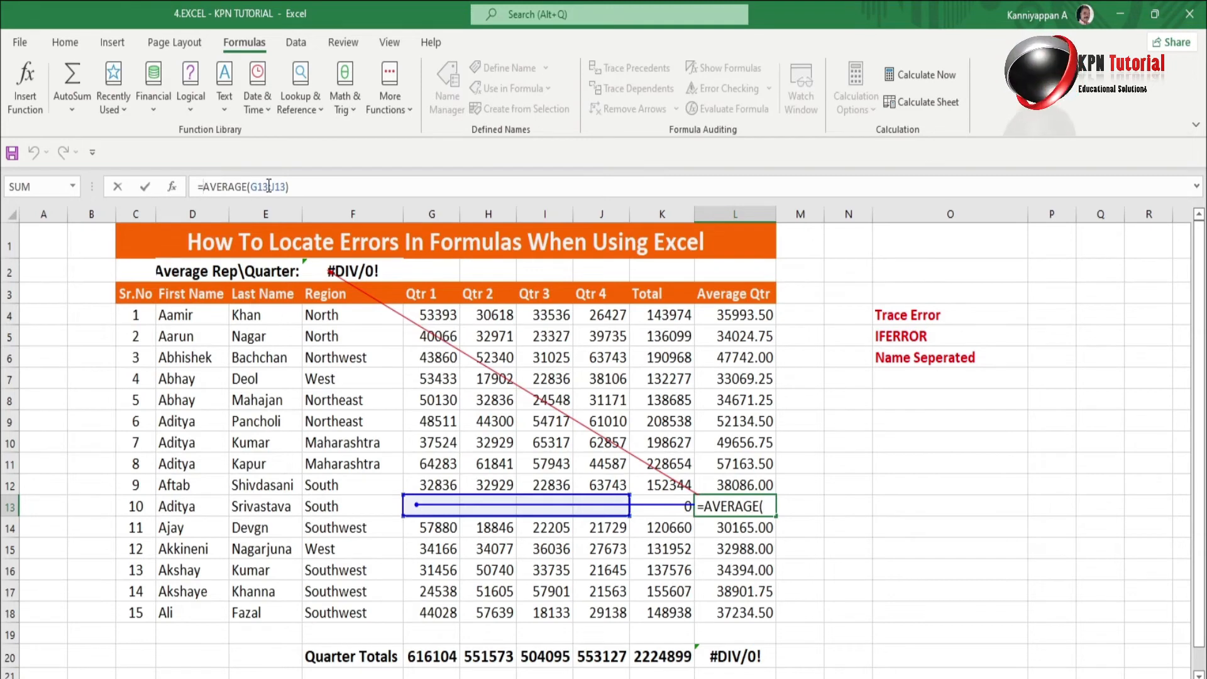
{"action": "type", "text": "ife"}
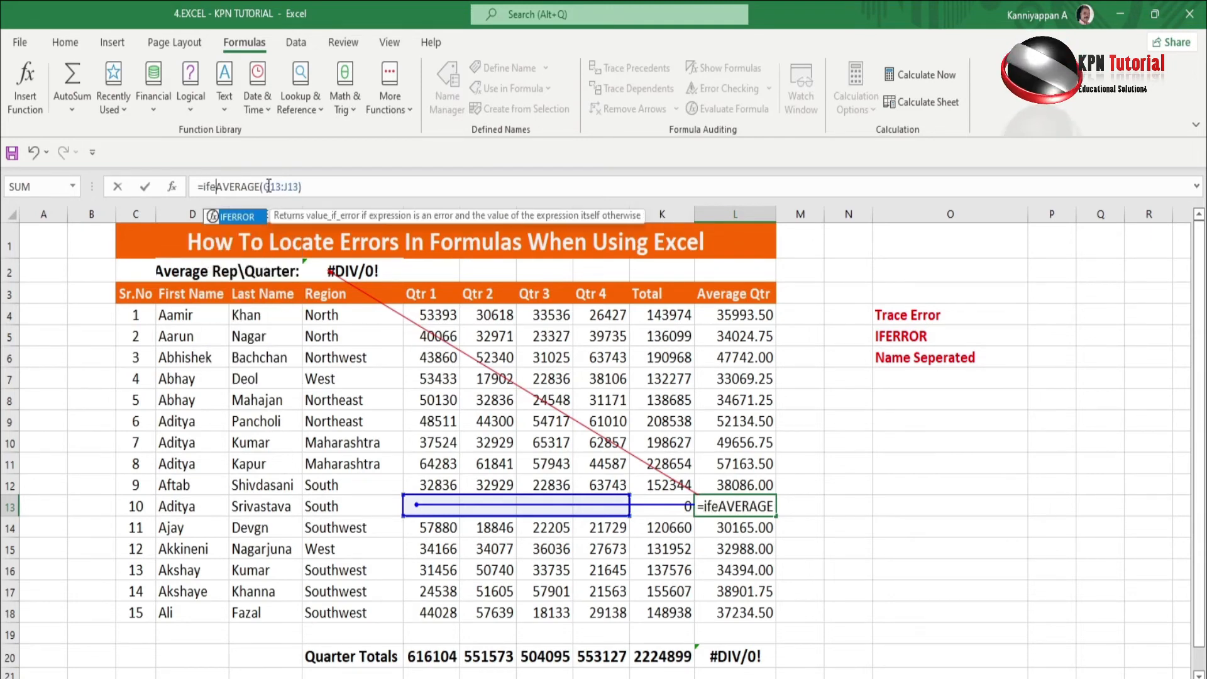
{"action": "type", "text": "r"}
{"action": "key", "text": "Tab"}
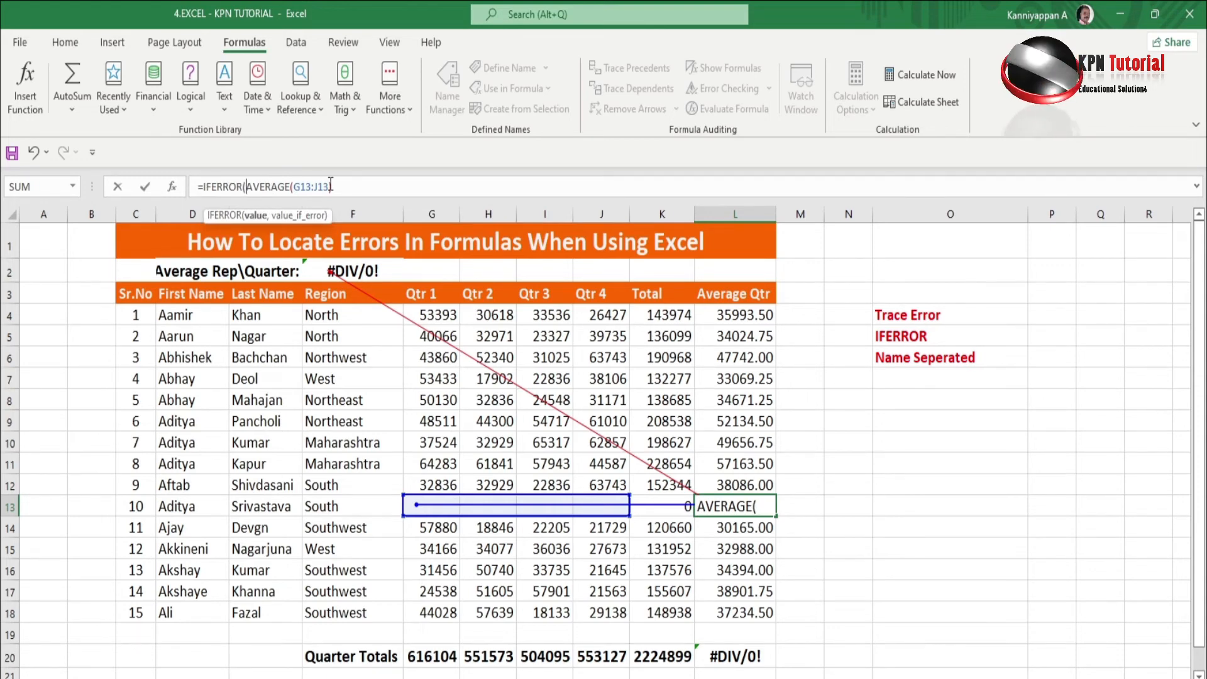
{"action": "left_click", "coordinate": [355, 188]}
{"action": "type", "text": ","}
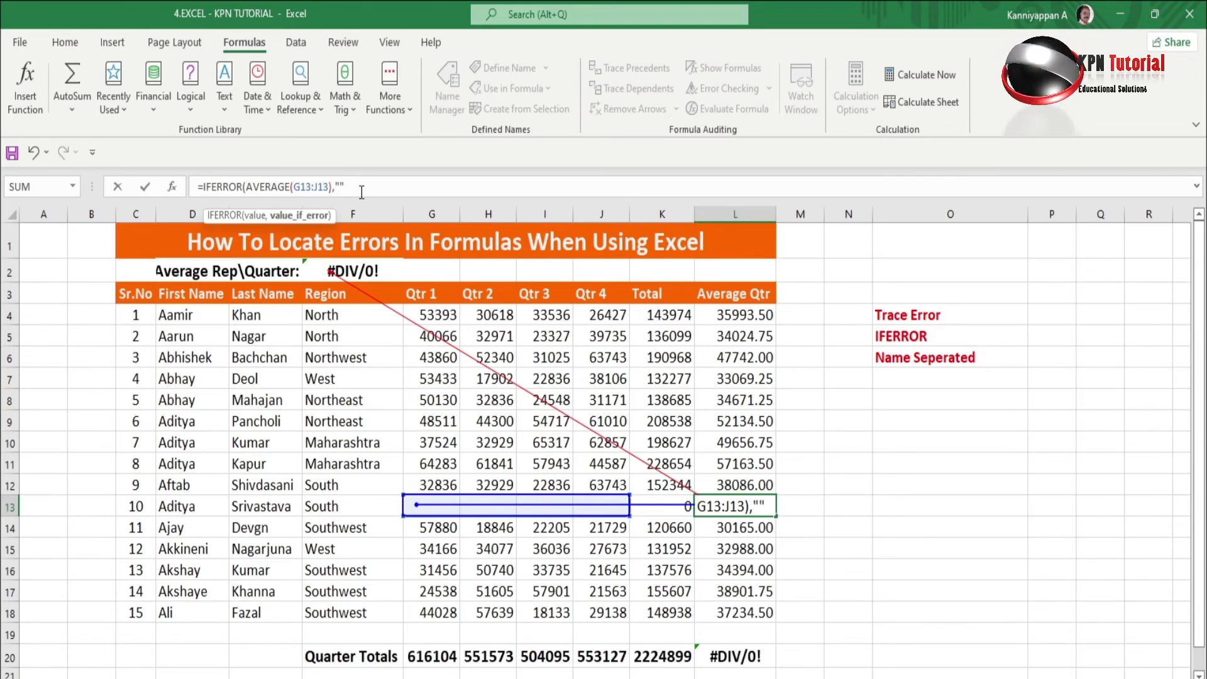
{"action": "type", "text": "\"\")"}
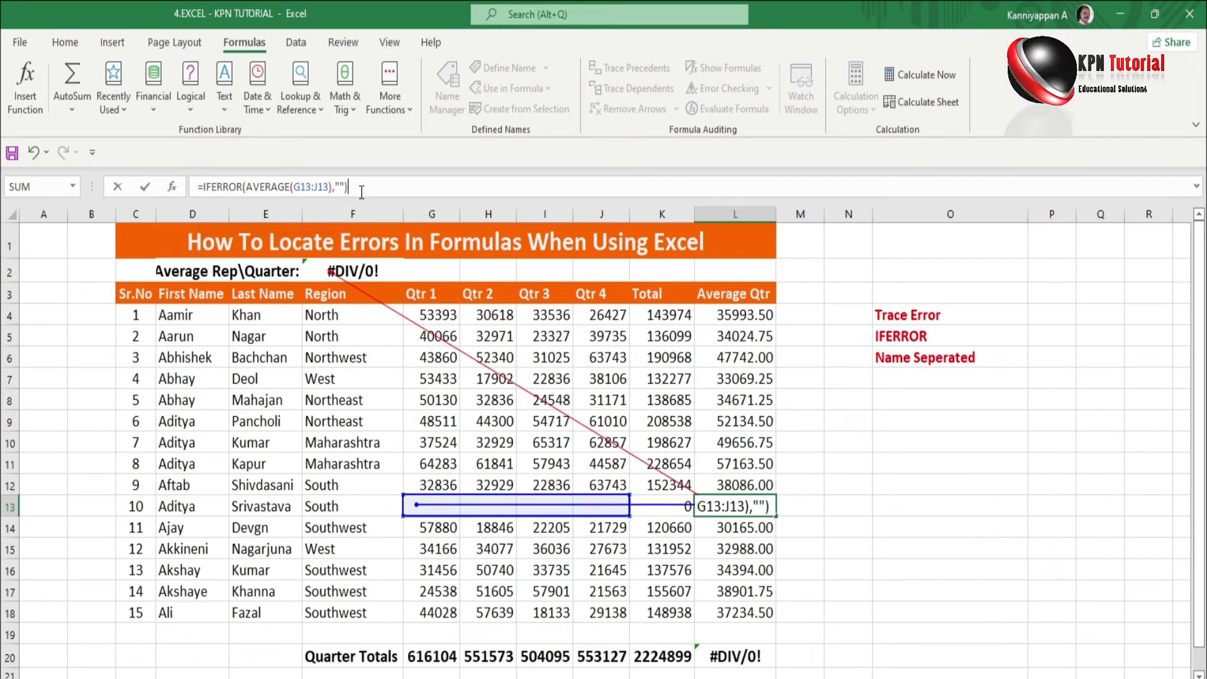
{"action": "key", "text": "Return"}
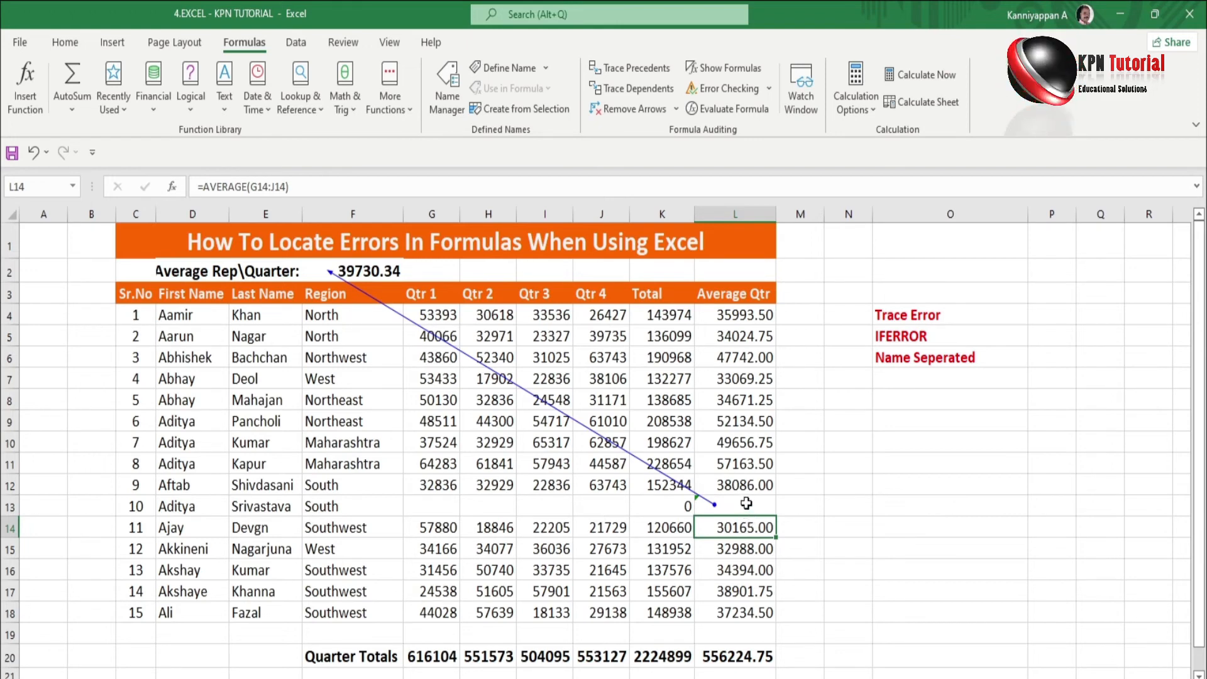
{"action": "left_click", "coordinate": [747, 657]}
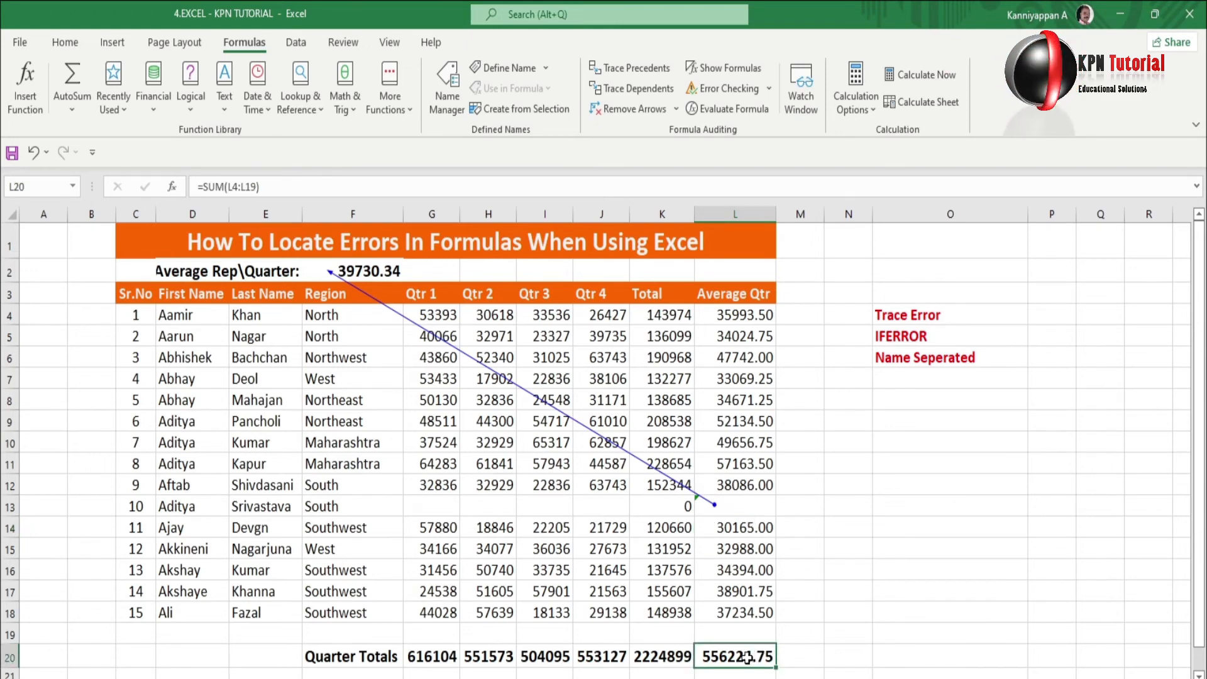
{"action": "double_click", "coordinate": [747, 657]}
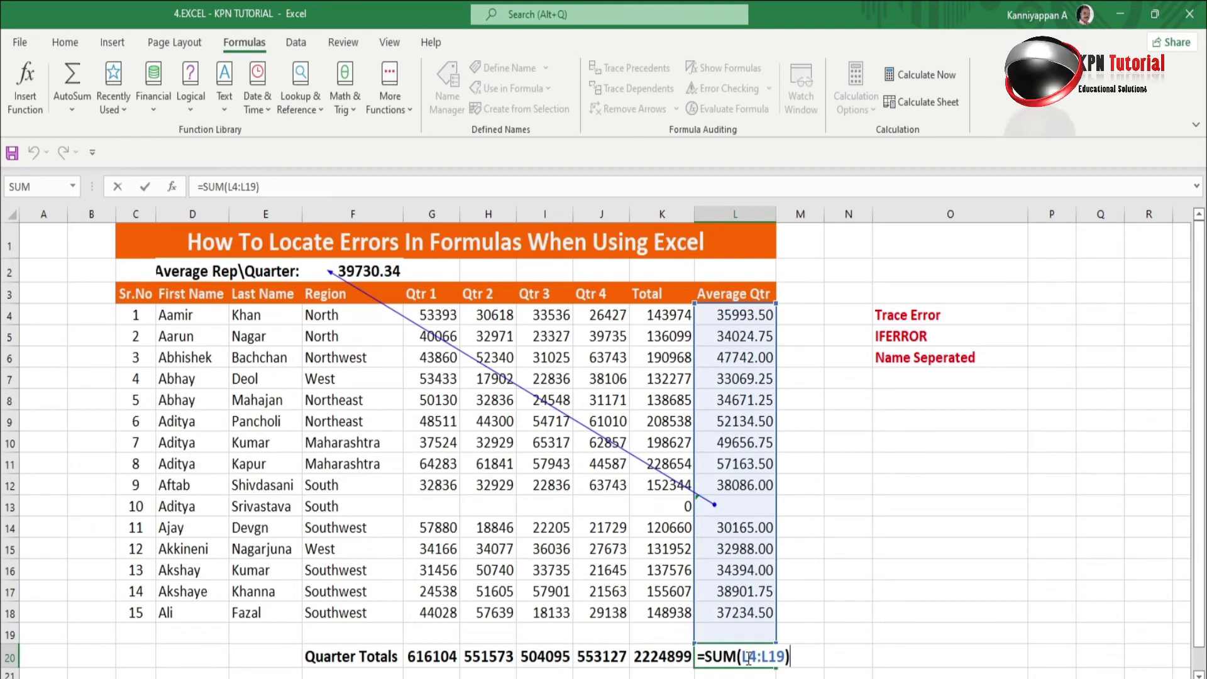
{"action": "key", "text": "Return"}
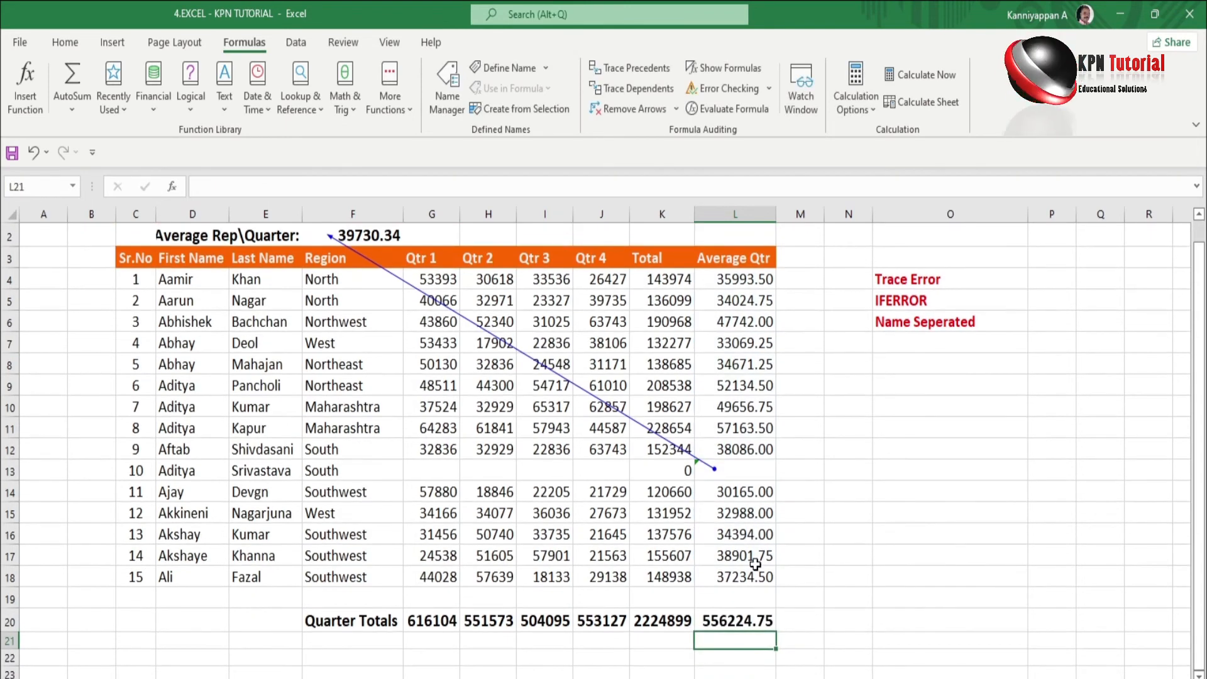
{"action": "scroll", "coordinate": [367, 308], "scroll_direction": "up", "scroll_amount": 1}
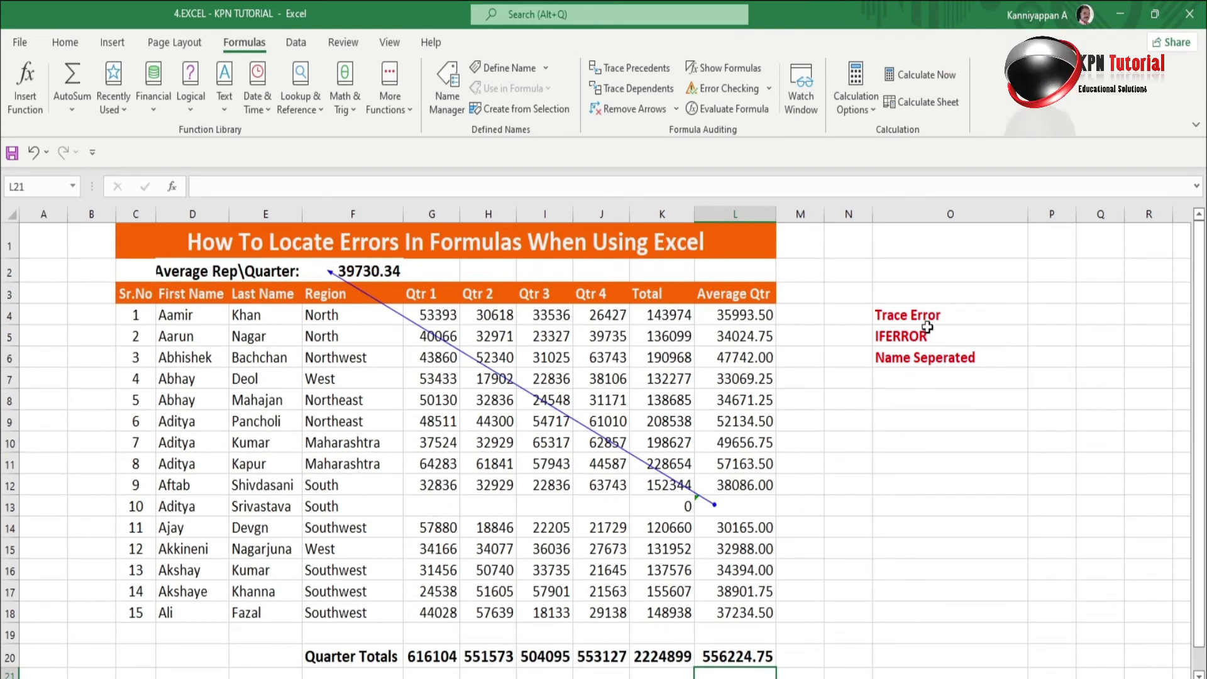
{"action": "left_click", "coordinate": [904, 365]}
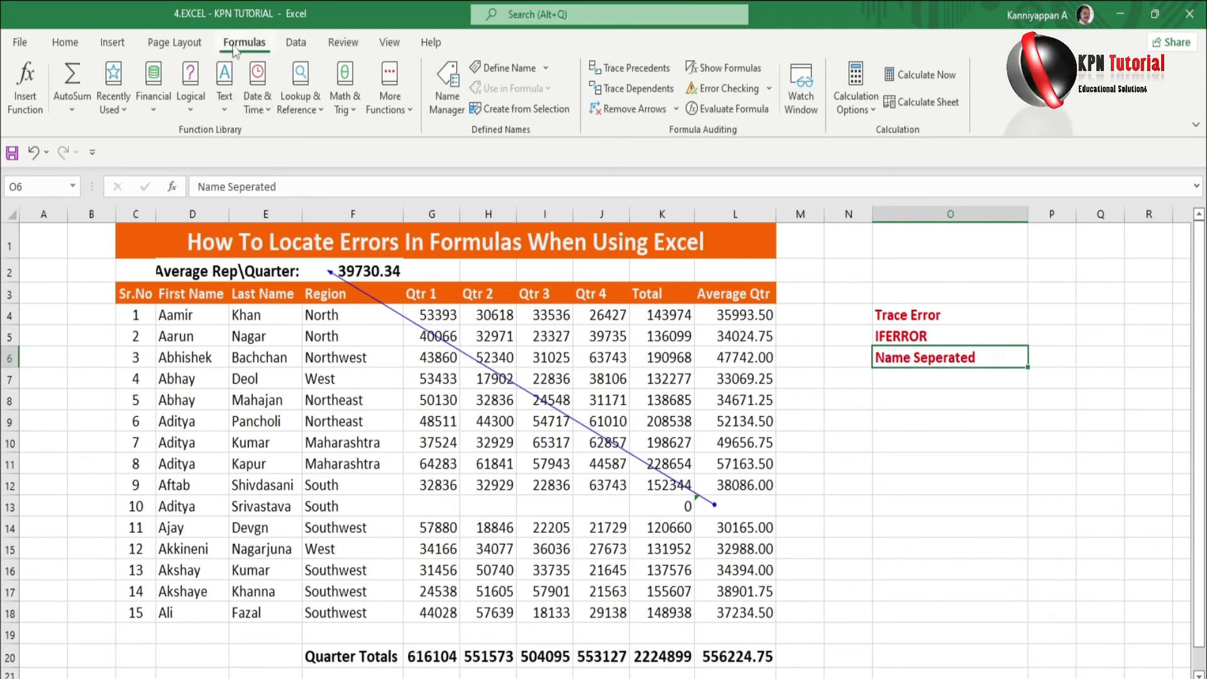
Remove all trace-error arrows from the sheet and select F11.
{"action": "left_click", "coordinate": [640, 111]}
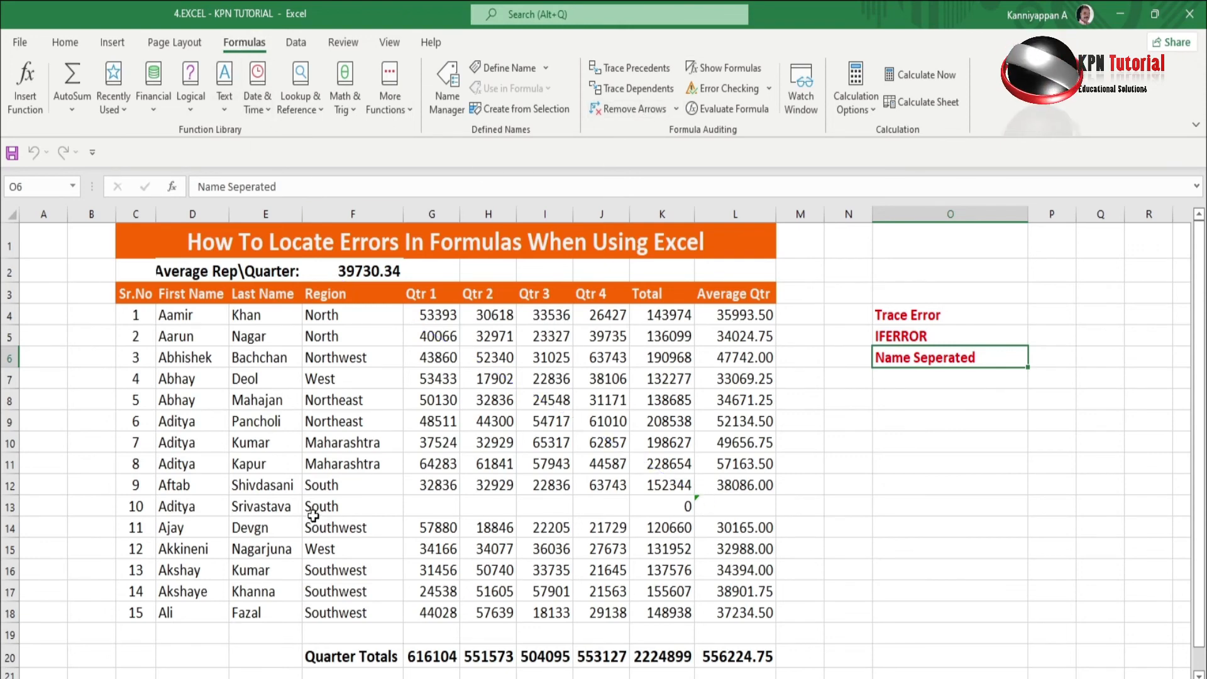
{"action": "left_click", "coordinate": [328, 462]}
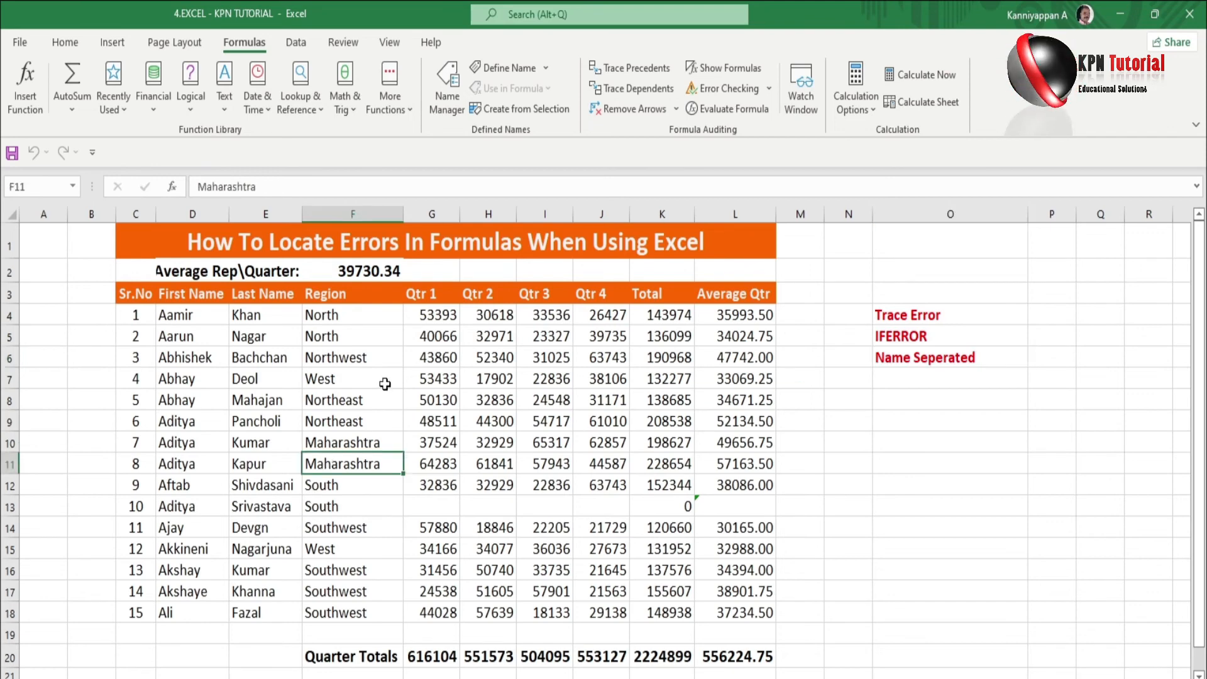